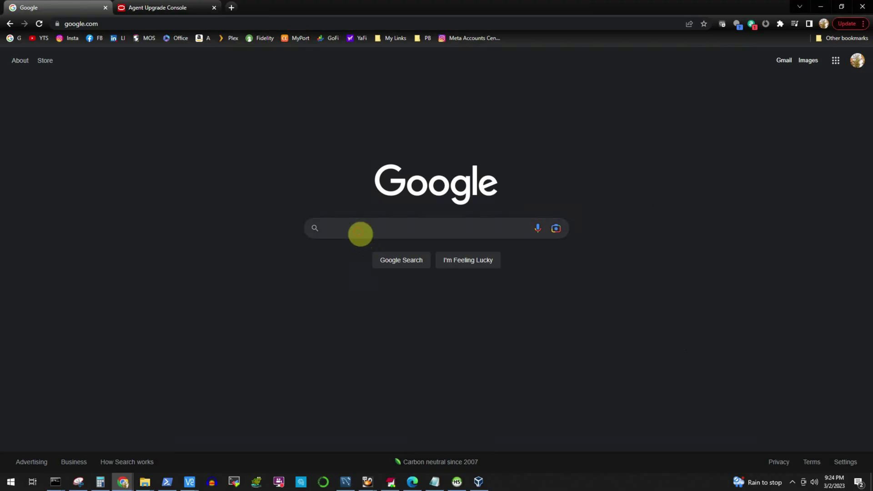
# Search Google for "DOWNLOAD MICROSOFT POWER BI" and open Microsoft's Power BI Desktop download page in a separate tab
pyautogui.click(361, 234)
pyautogui.write('DOWNLOAD MICROSOFT POWER BI')
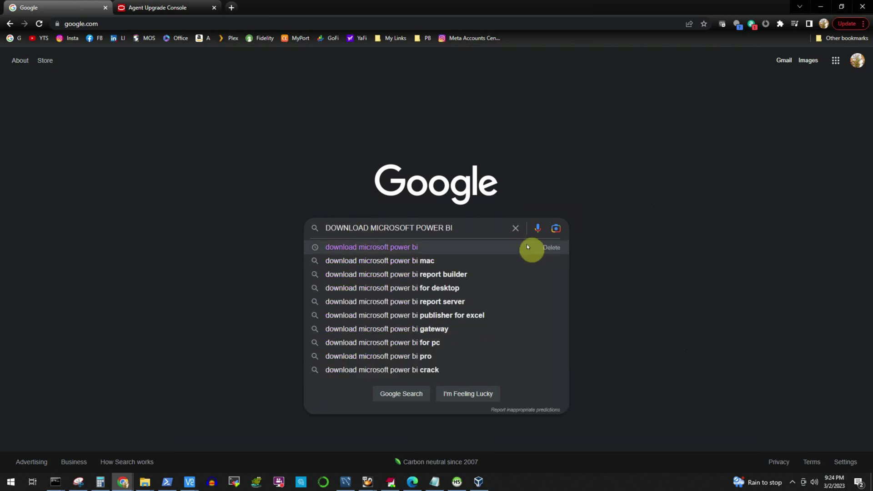
pyautogui.press('Return')
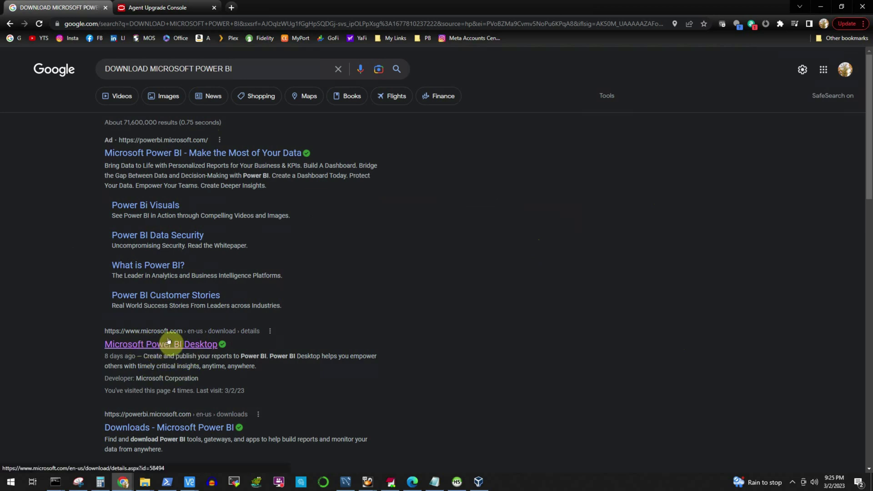
pyautogui.rightClick(167, 348)
pyautogui.click(200, 354)
pyautogui.click(205, 6)
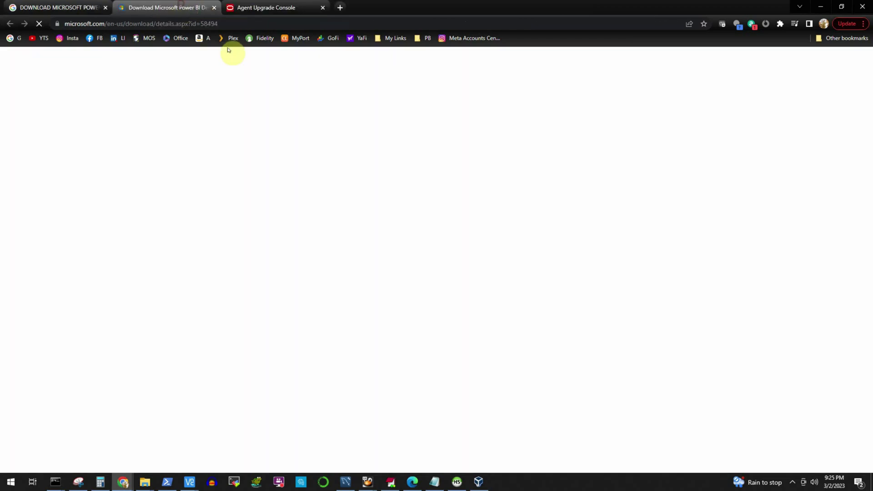
# Review the details, system requirements and install instructions on the Power BI Desktop download page
pyautogui.scroll(-3, 500, 328)
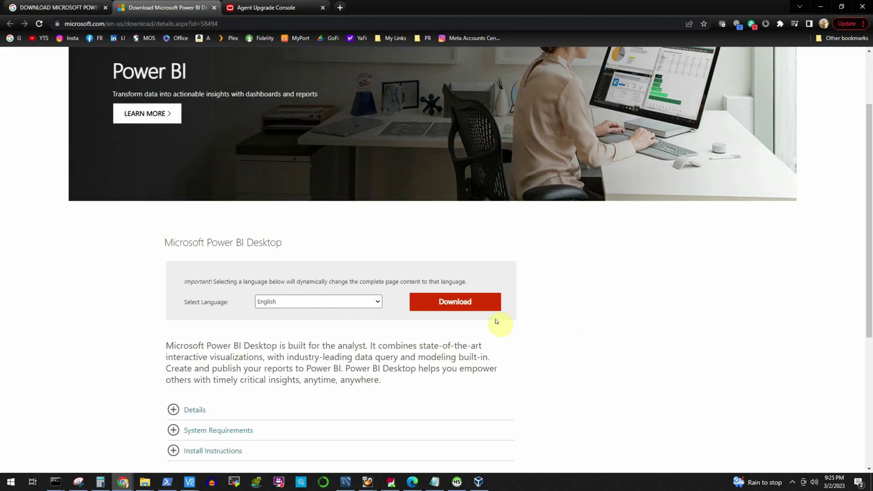
pyautogui.scroll(-1, 478, 338)
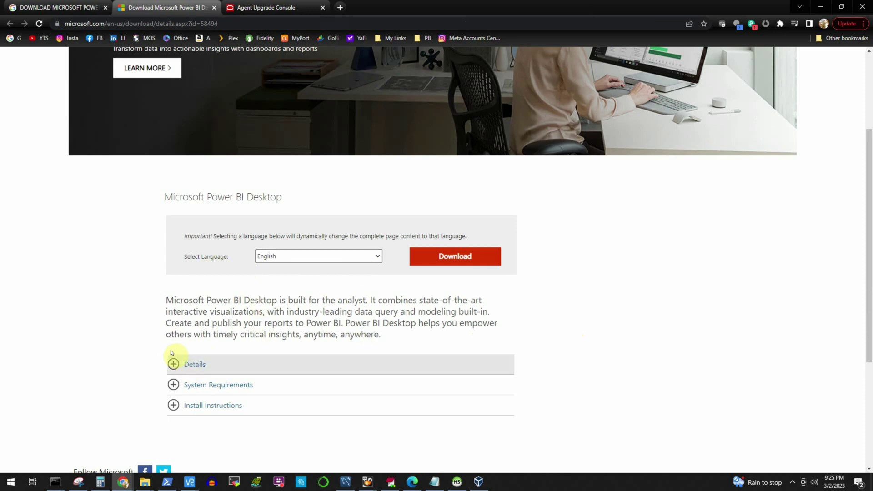
pyautogui.click(174, 367)
pyautogui.scroll(-2, 353, 398)
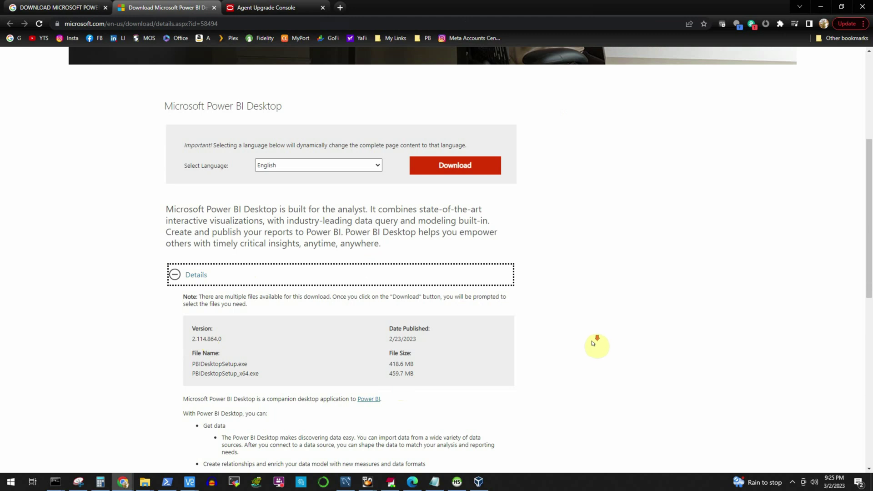
pyautogui.scroll(-1, 595, 344)
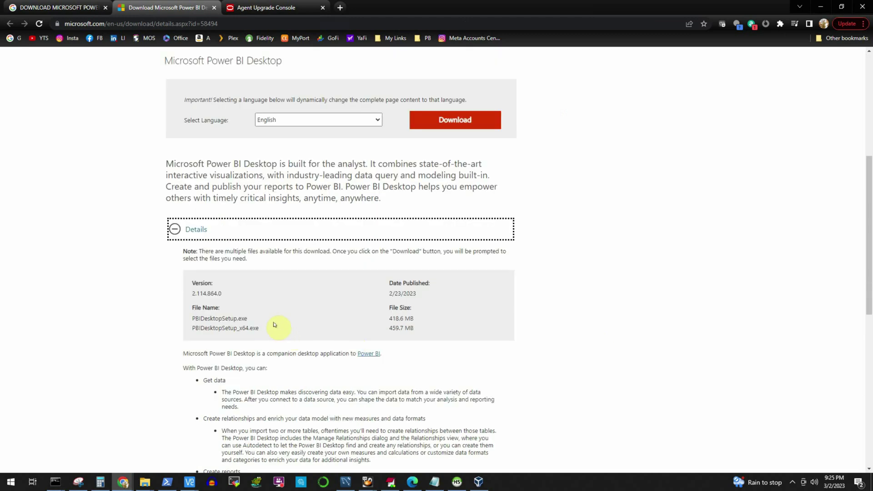
pyautogui.scroll(-3, 281, 354)
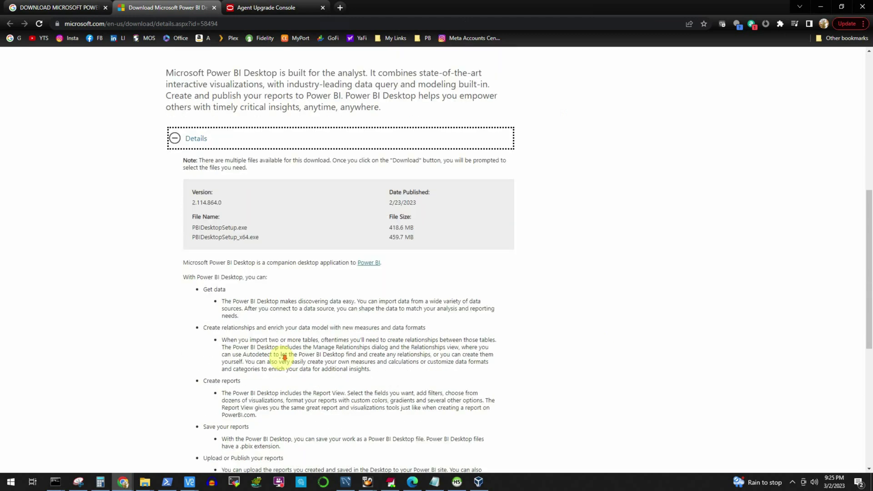
pyautogui.scroll(-3, 282, 355)
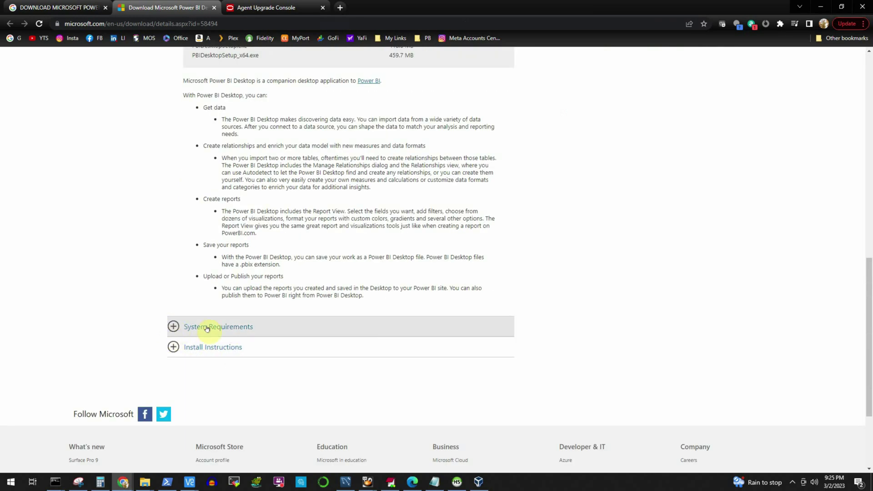
pyautogui.click(173, 328)
pyautogui.scroll(-2, 312, 361)
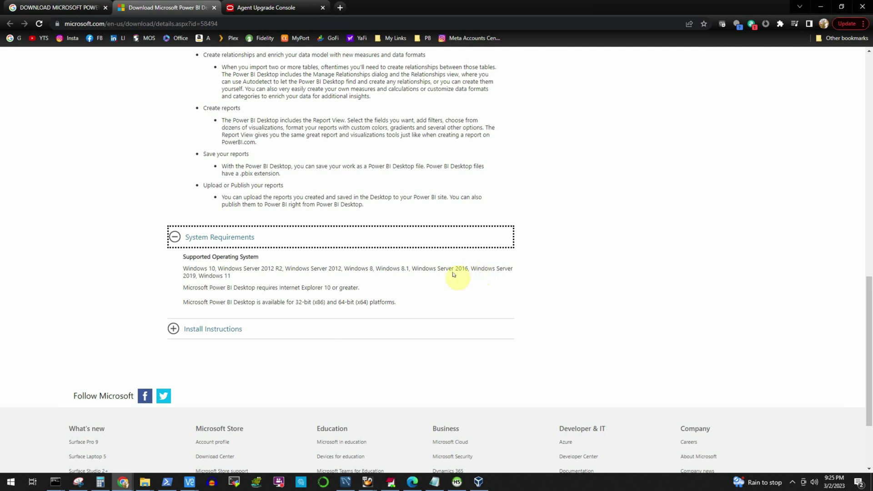
pyautogui.click(236, 328)
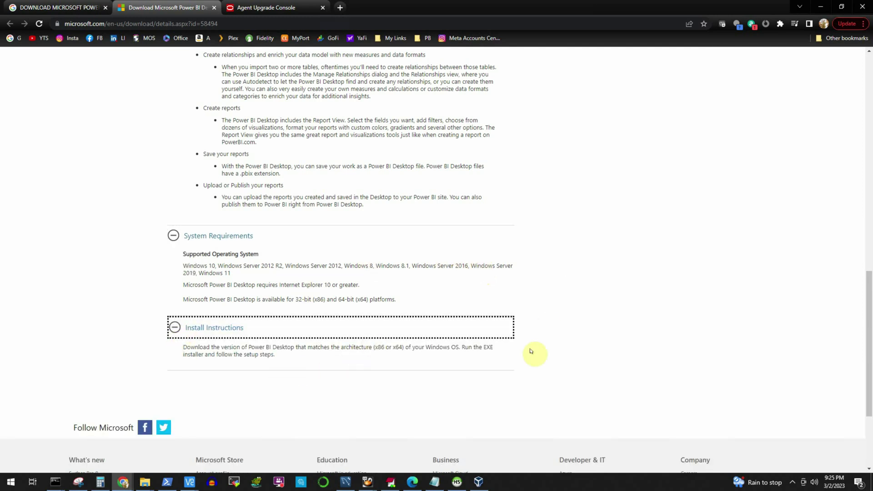
# Download the 64-bit English installer, PBIDesktopSetup_x64.exe
pyautogui.scroll(8, 531, 351)
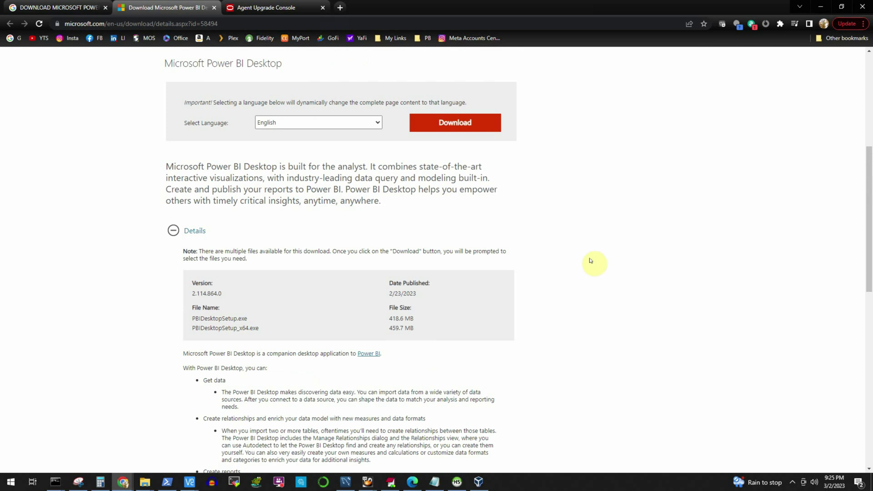
pyautogui.scroll(2, 542, 193)
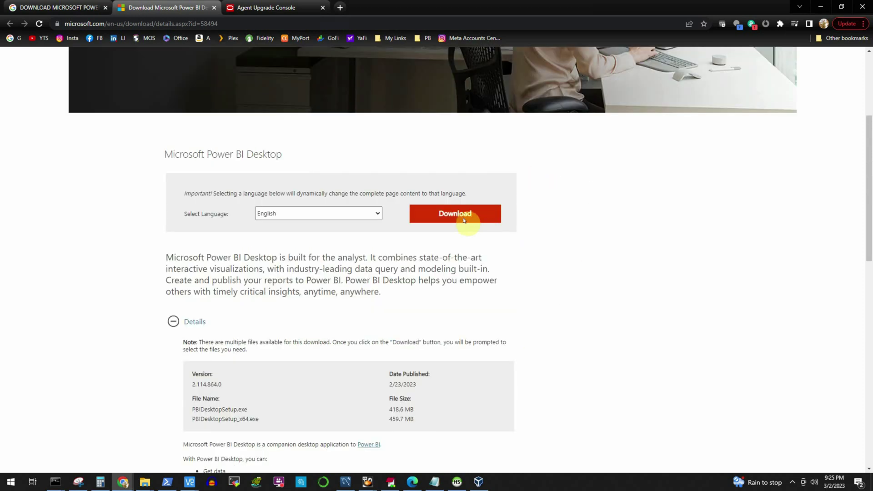
pyautogui.click(464, 220)
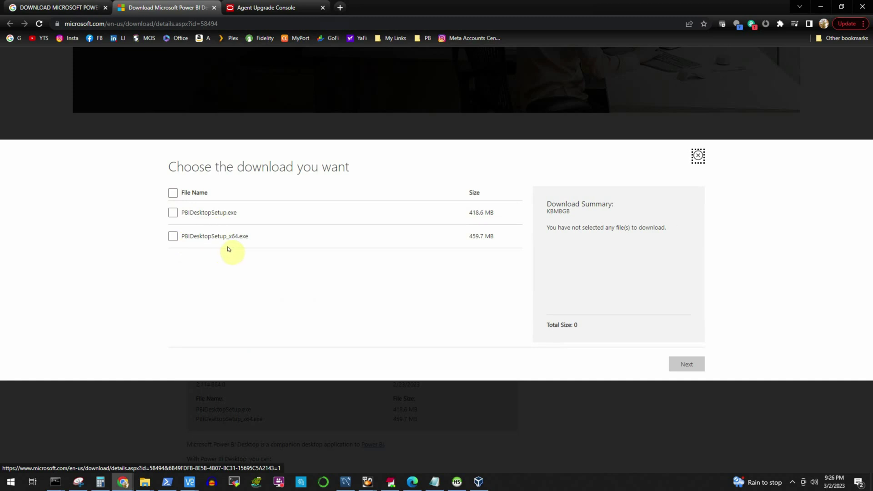
pyautogui.click(174, 236)
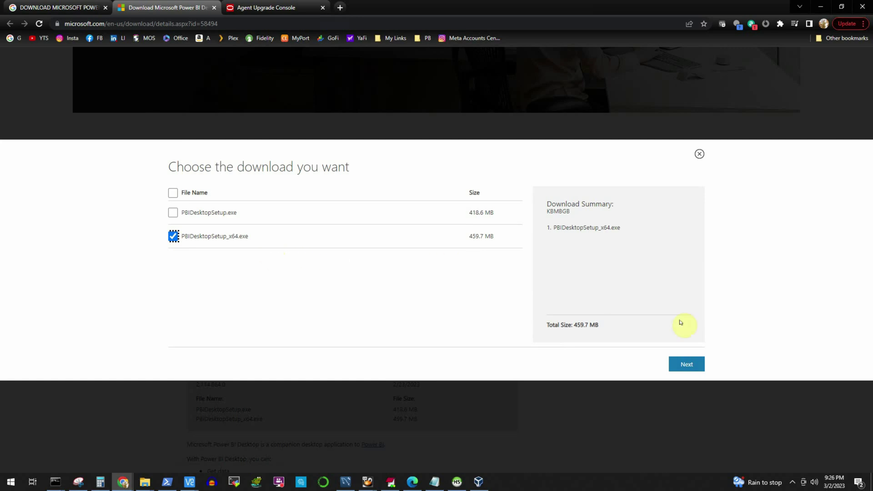
pyautogui.click(695, 364)
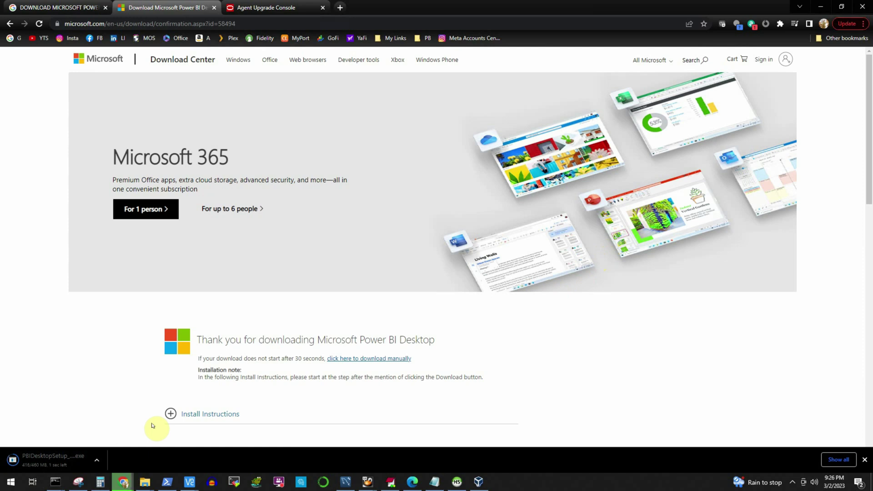
# Run the downloaded installer with English as the language, grant it permission and proceed to the license terms
pyautogui.click(51, 462)
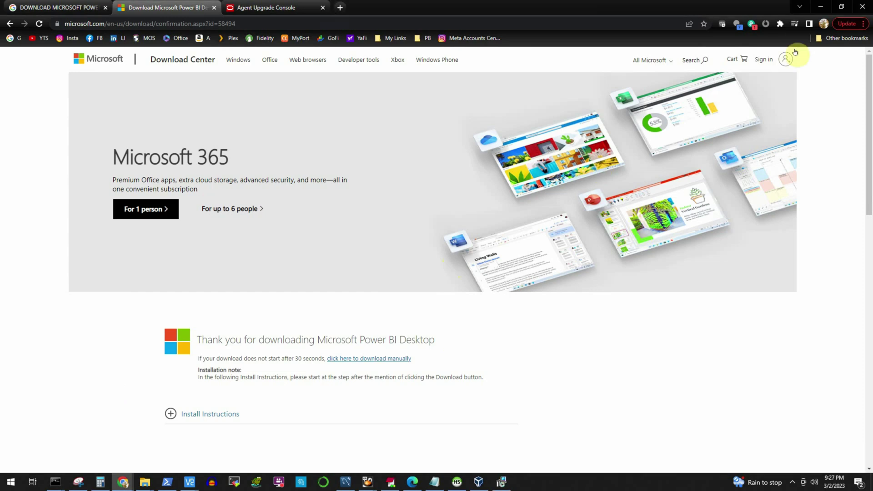
pyautogui.click(821, 7)
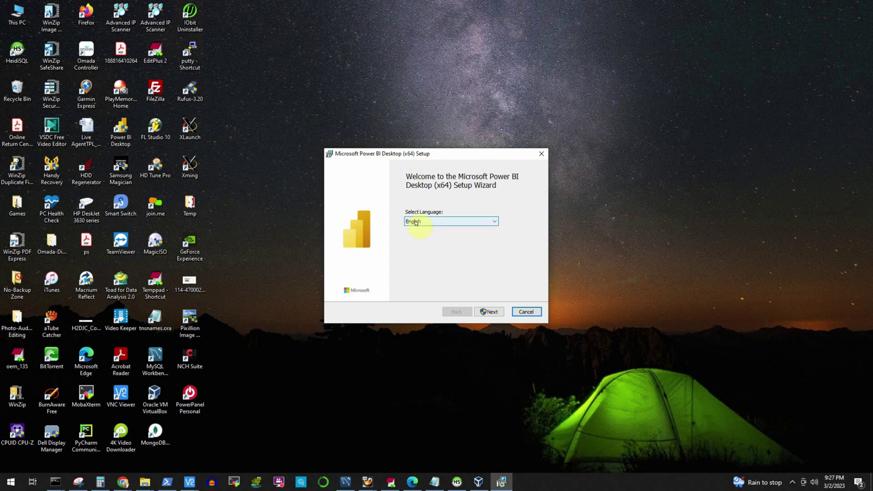
pyautogui.click(492, 313)
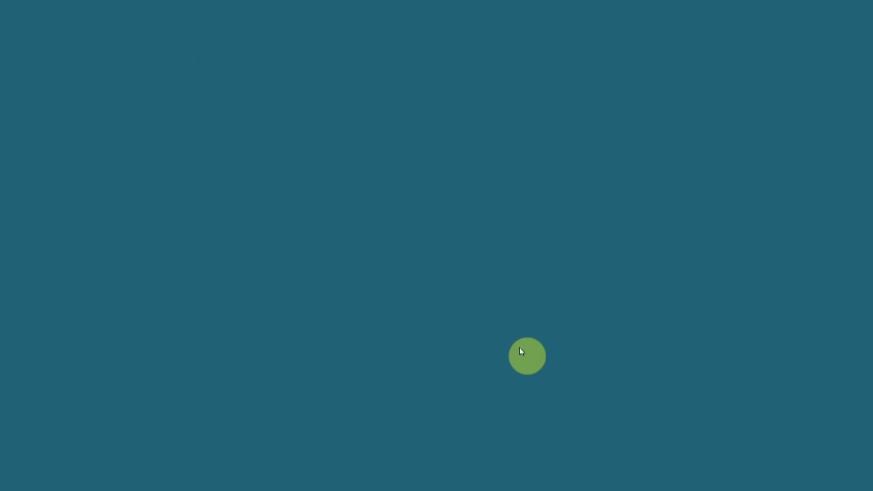
pyautogui.click(363, 336)
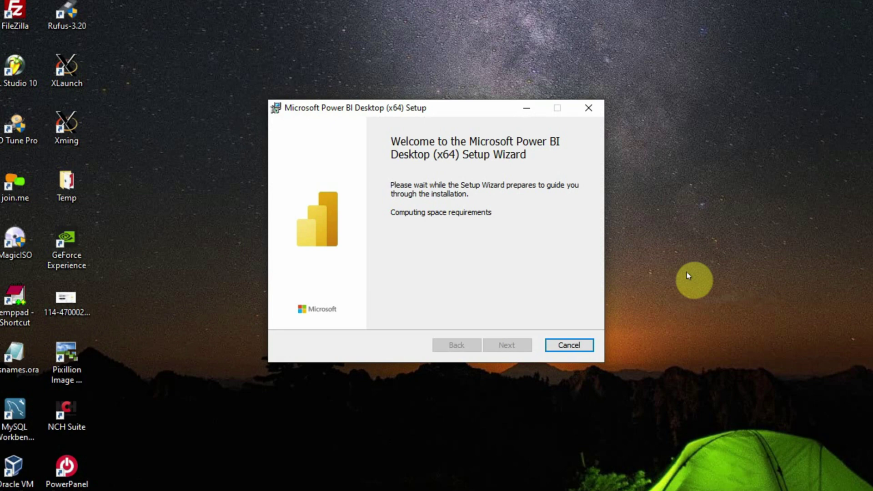
pyautogui.click(506, 345)
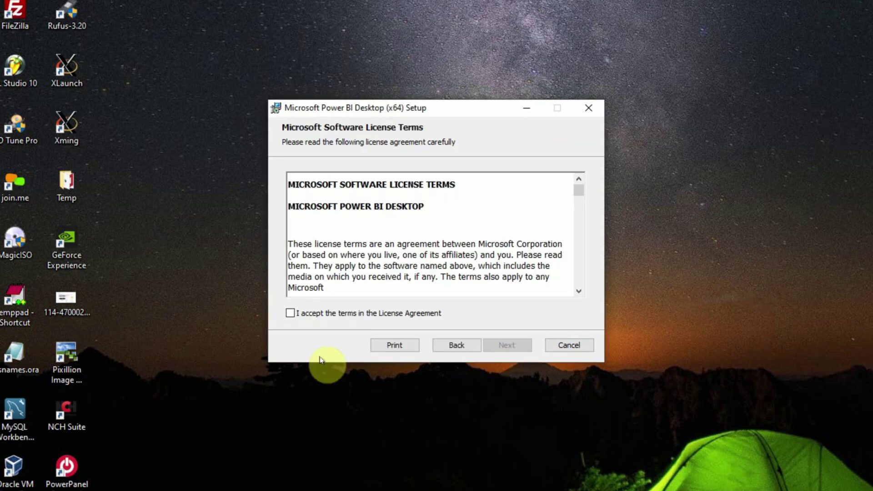
# Accept the license agreement and install Power BI Desktop to C:\Program Files\Microsoft Power BI Desktop\ with a desktop shortcut
pyautogui.click(291, 314)
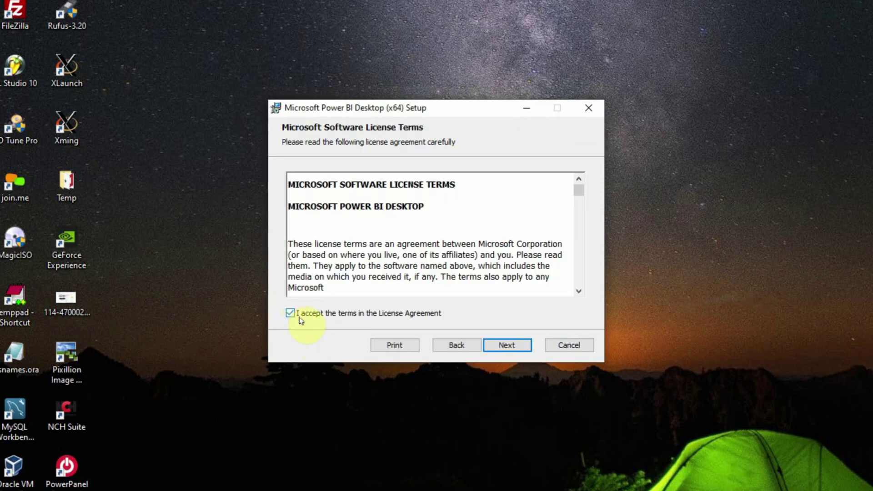
pyautogui.click(509, 346)
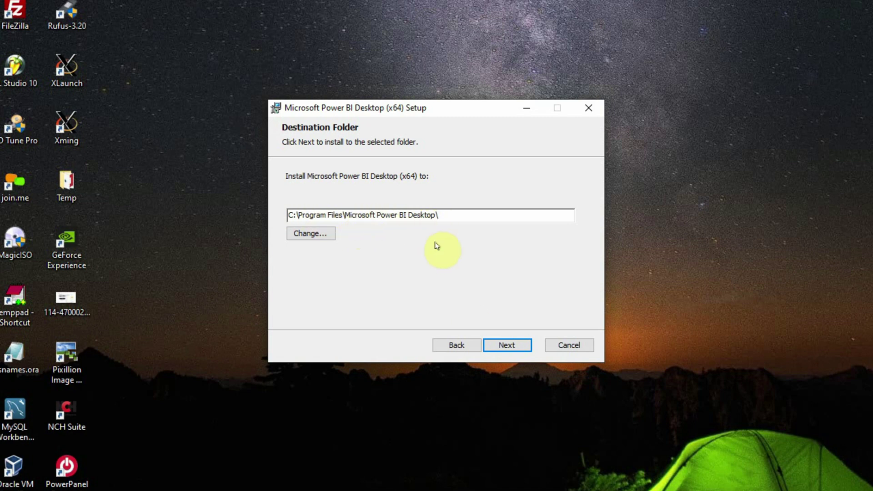
pyautogui.click(508, 347)
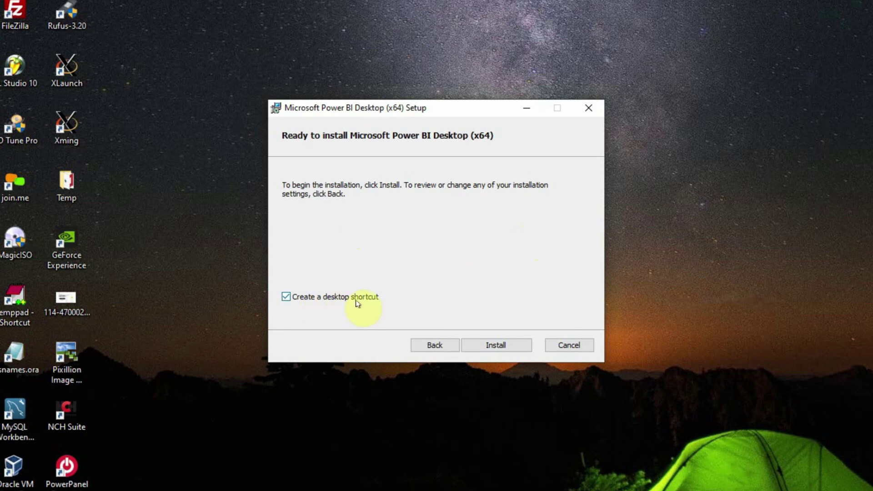
pyautogui.click(496, 346)
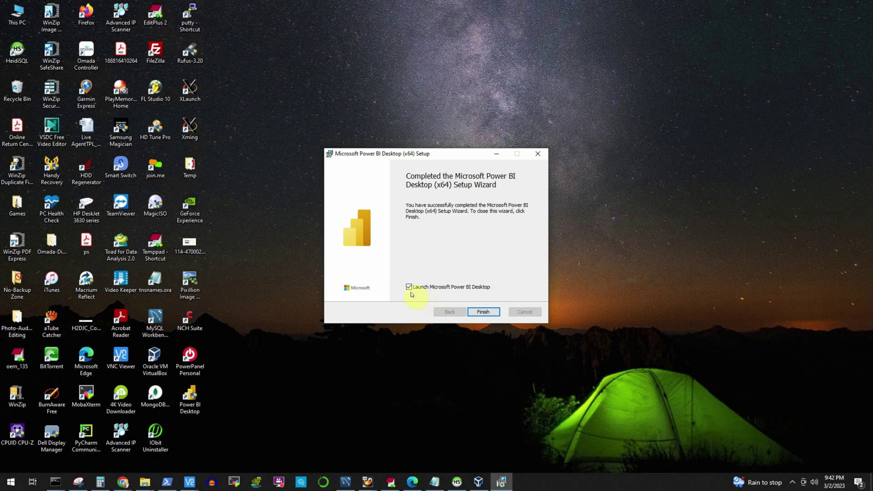
# Finish the setup with Power BI Desktop launching, and dismiss its formatting notice and start screen
pyautogui.click(483, 314)
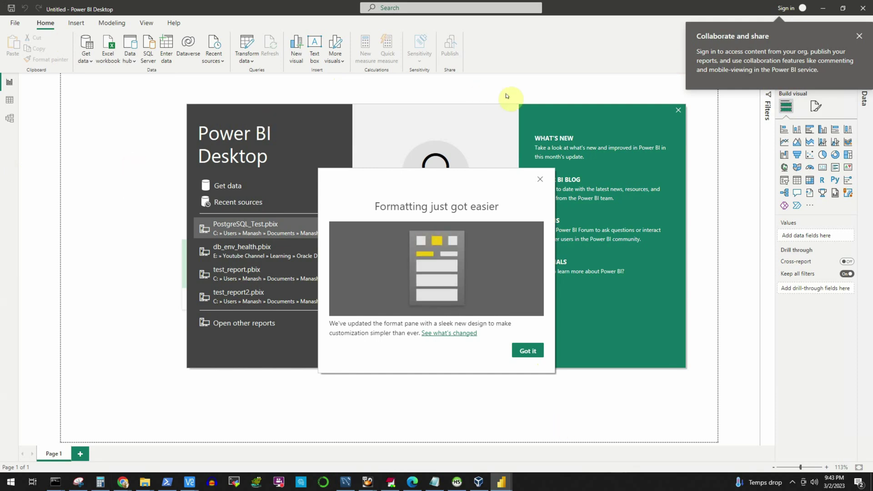
pyautogui.click(540, 179)
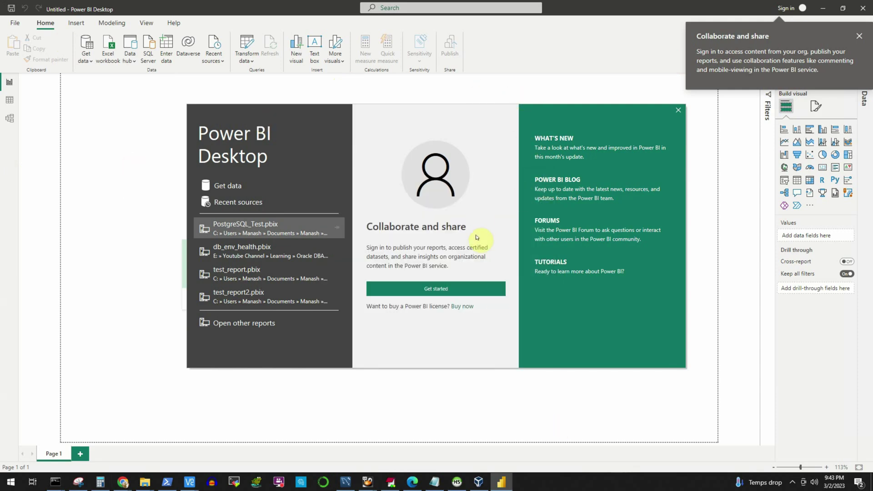
pyautogui.click(678, 110)
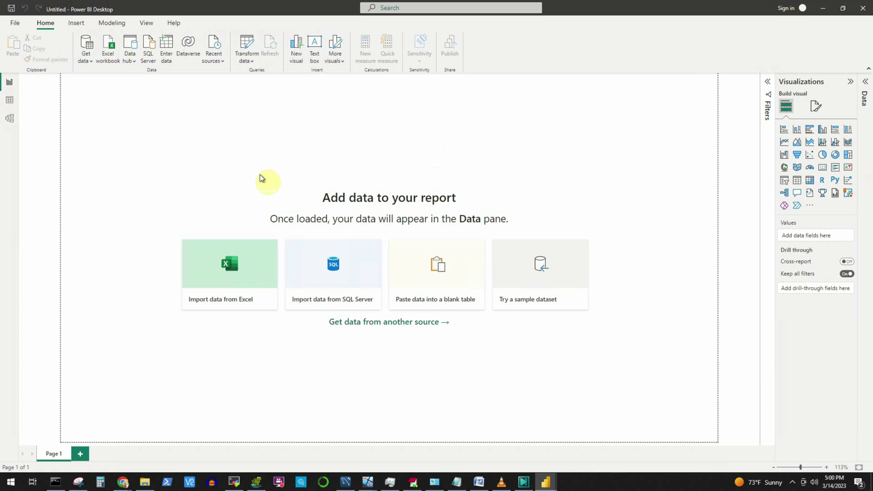
# Open the data workbook from the Downloads folder in File Explorer to review its contents, and return to Power BI Desktop
pyautogui.click(145, 482)
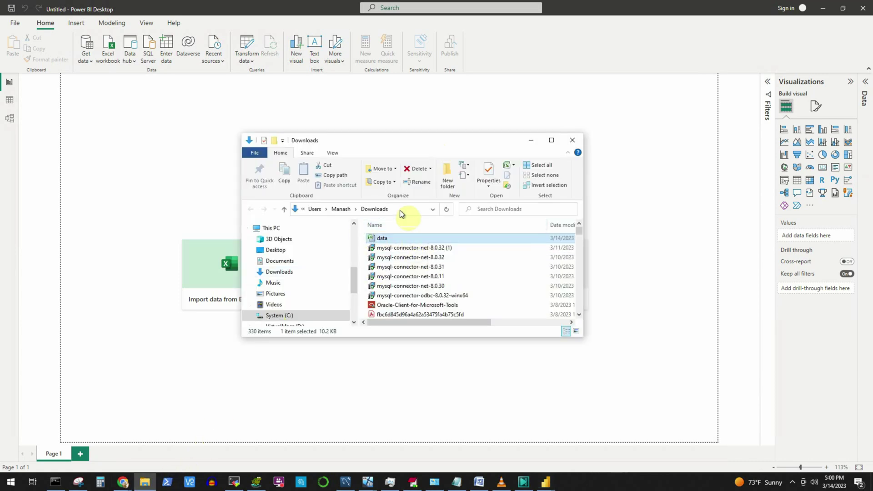
pyautogui.click(379, 238)
pyautogui.doubleClick(373, 240)
pyautogui.click(528, 141)
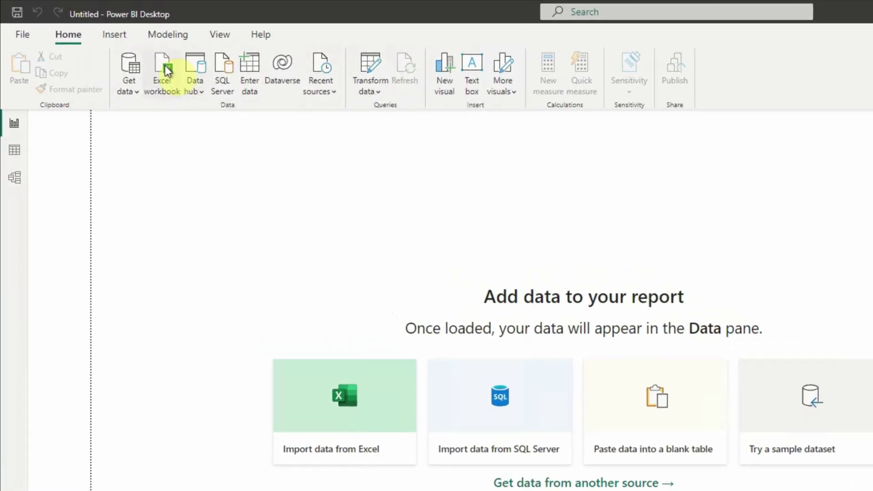
# Connect to the Excel workbook data.xlsx in the Downloads folder as the report's data source
pyautogui.click(133, 91)
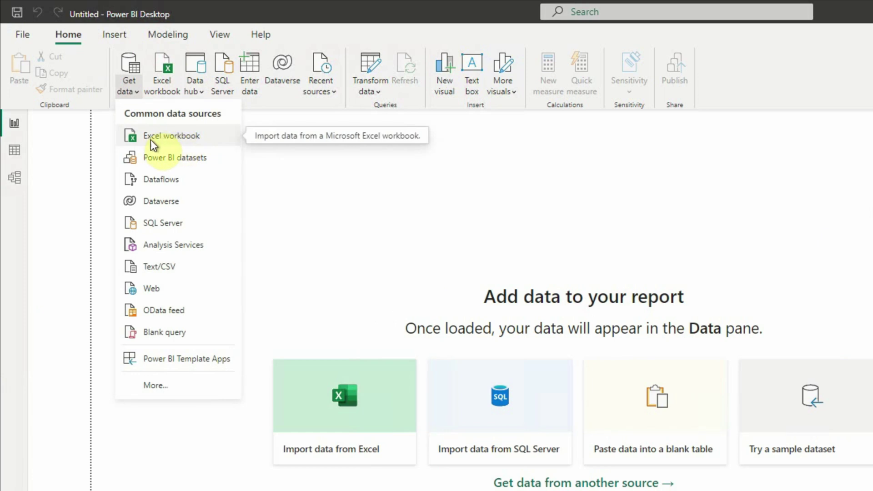
pyautogui.click(376, 209)
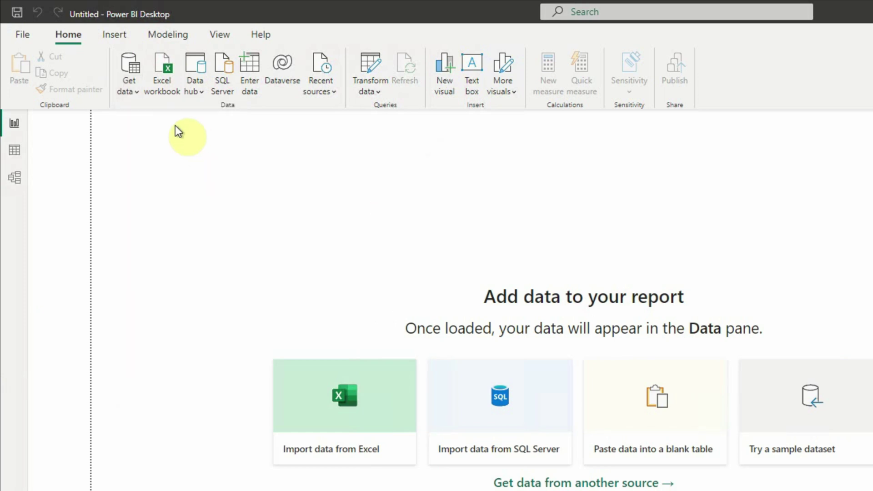
pyautogui.click(167, 88)
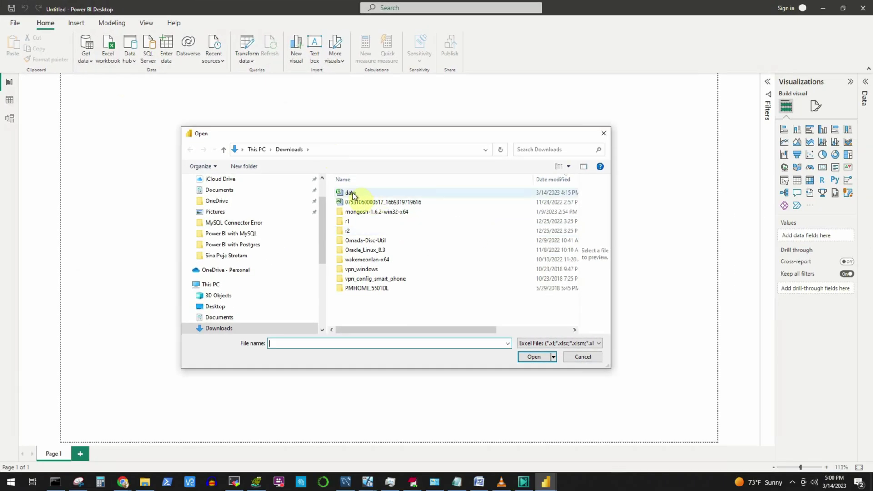
pyautogui.click(353, 194)
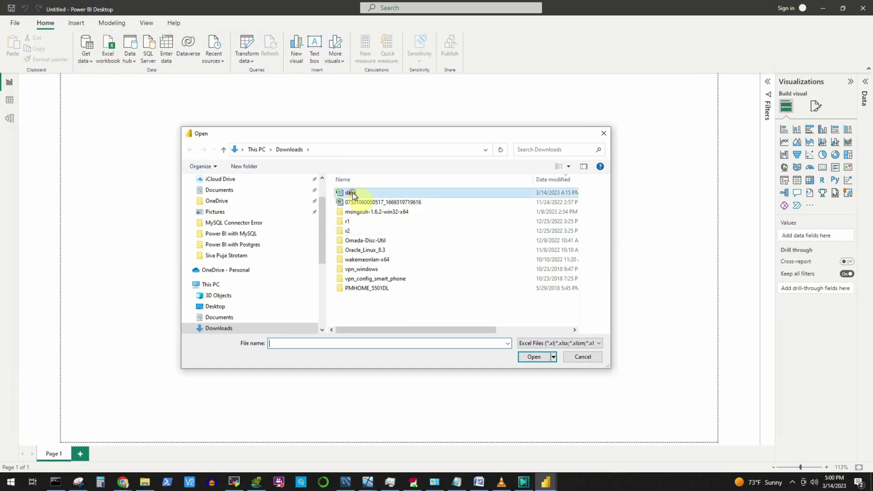
pyautogui.click(533, 359)
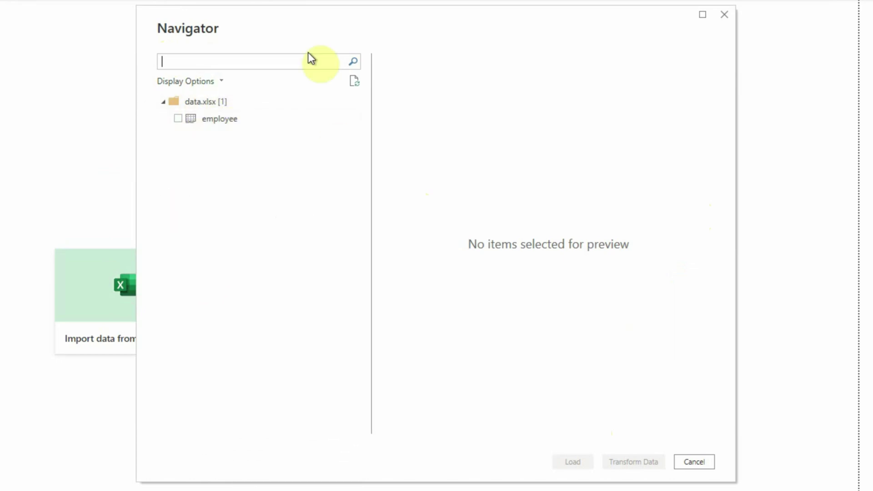
# Load the employee table from data.xlsx into the report
pyautogui.click(178, 119)
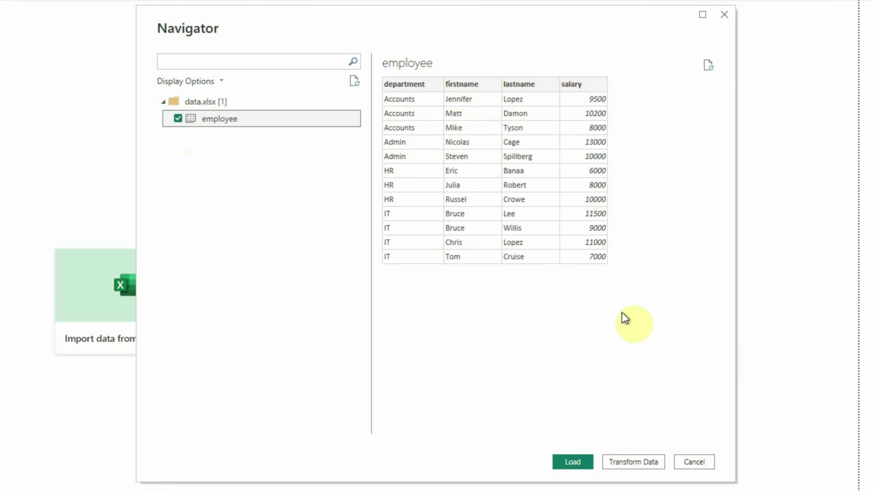
pyautogui.click(567, 465)
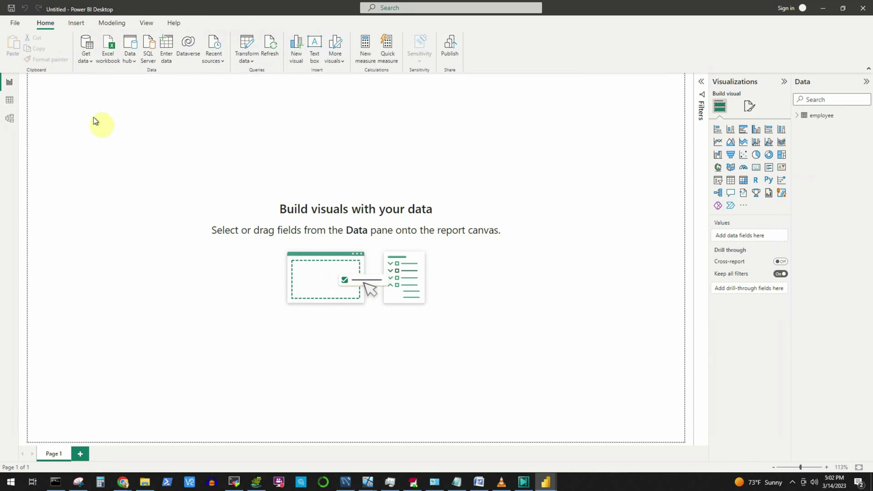
# Save the report in the Downloads folder as a Power BI file named POWERBI_EXCEL
pyautogui.hotkey('ctrl', 's')
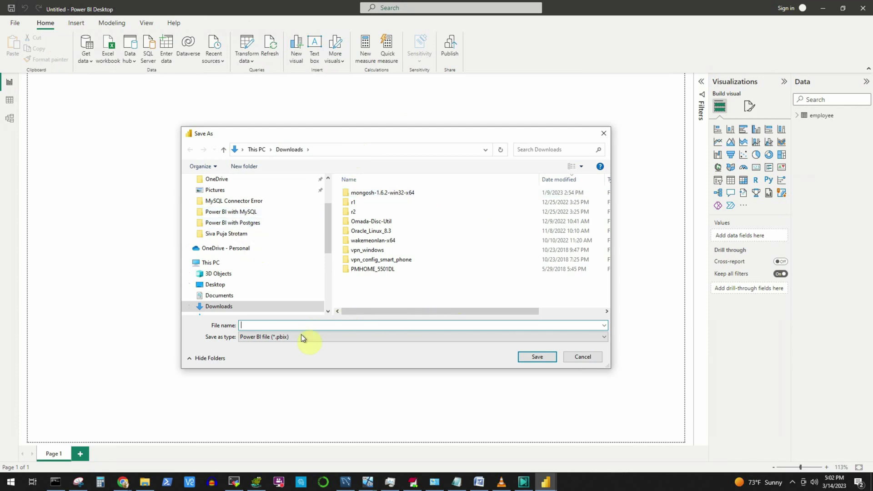
pyautogui.click(288, 326)
pyautogui.write('P')
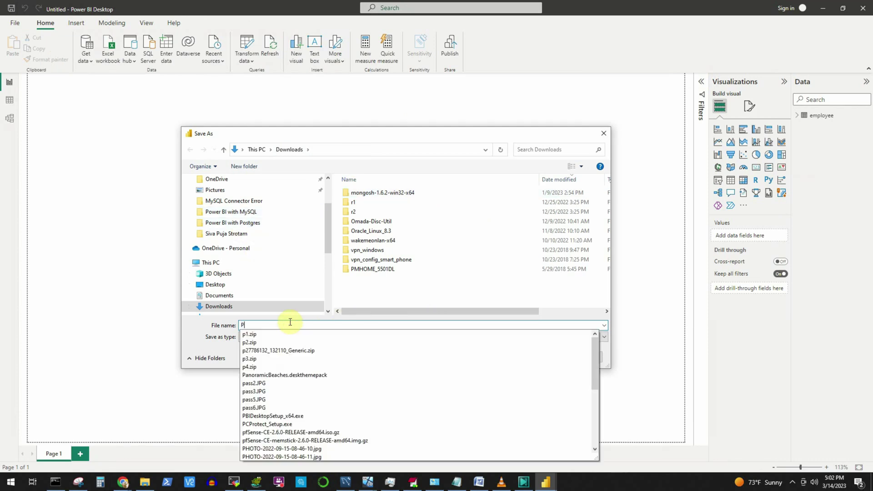
pyautogui.write('OWERBI')
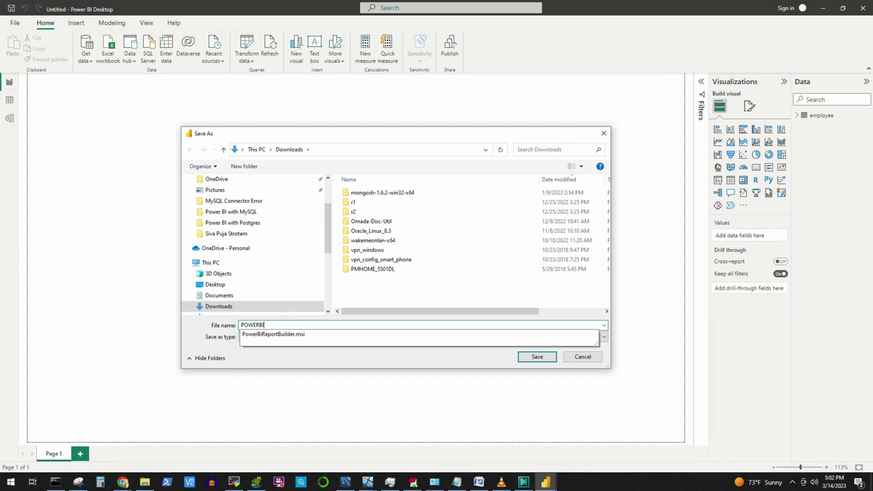
pyautogui.write('_EXCEL')
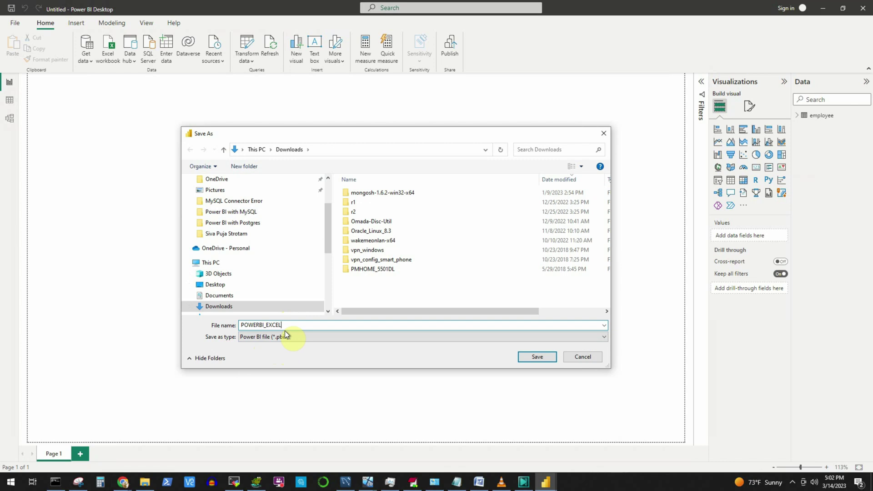
pyautogui.click(539, 357)
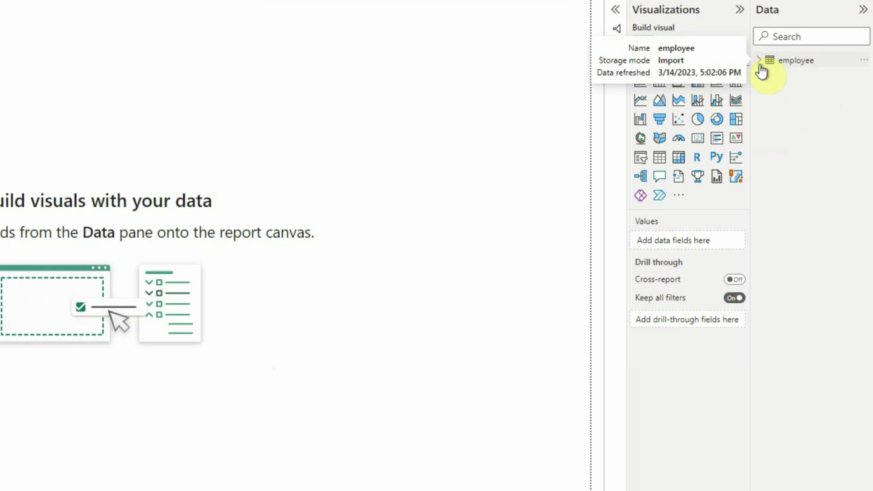
# Rename the employee table to "myschema employee"
pyautogui.click(864, 61)
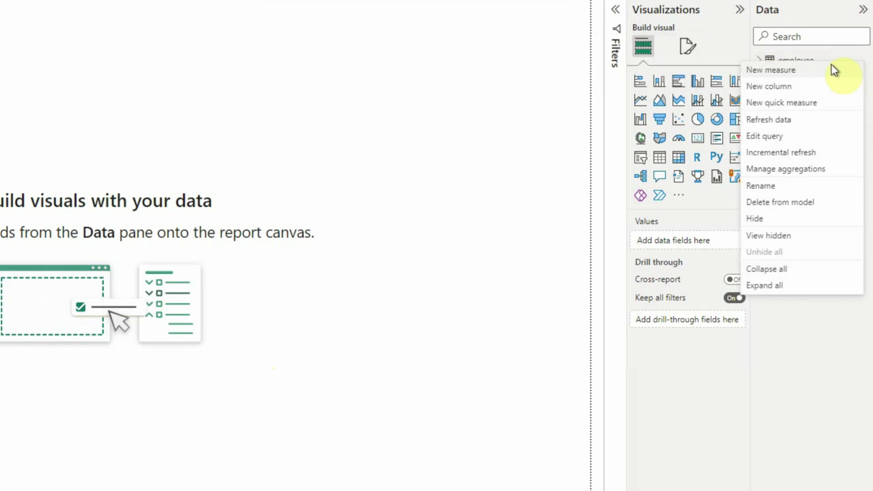
pyautogui.click(773, 186)
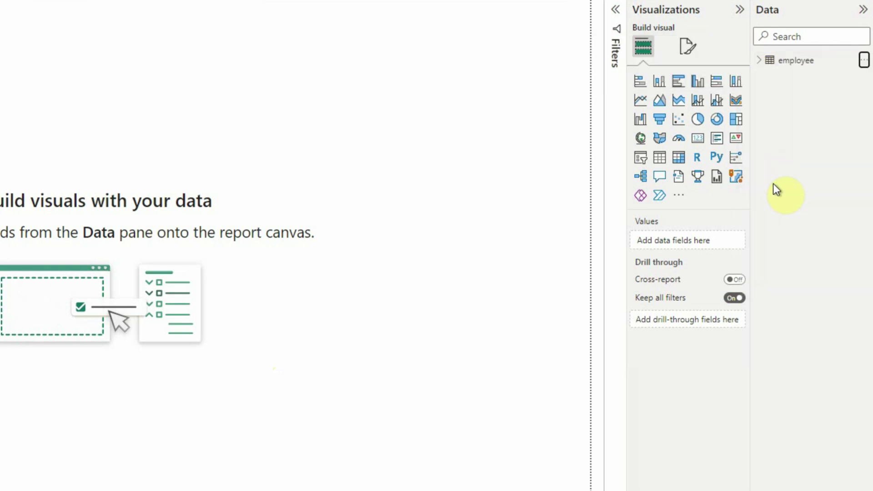
pyautogui.write('my ')
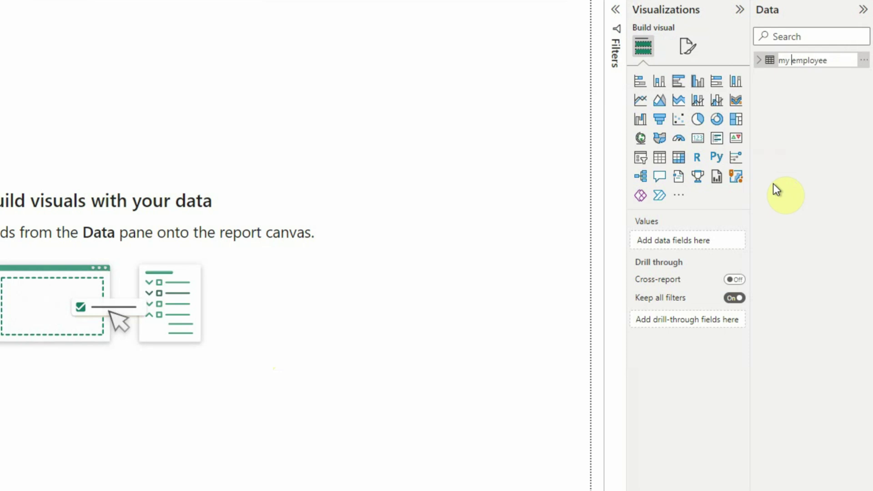
pyautogui.write('schema')
pyautogui.press('Return')
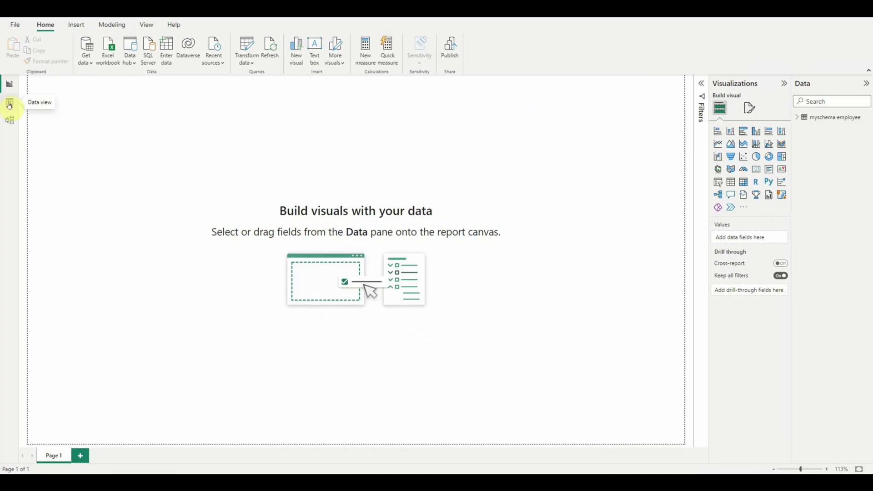
# Review the myschema employee table's rows in Data view and its fields in Model view, and return to Report view
pyautogui.click(9, 105)
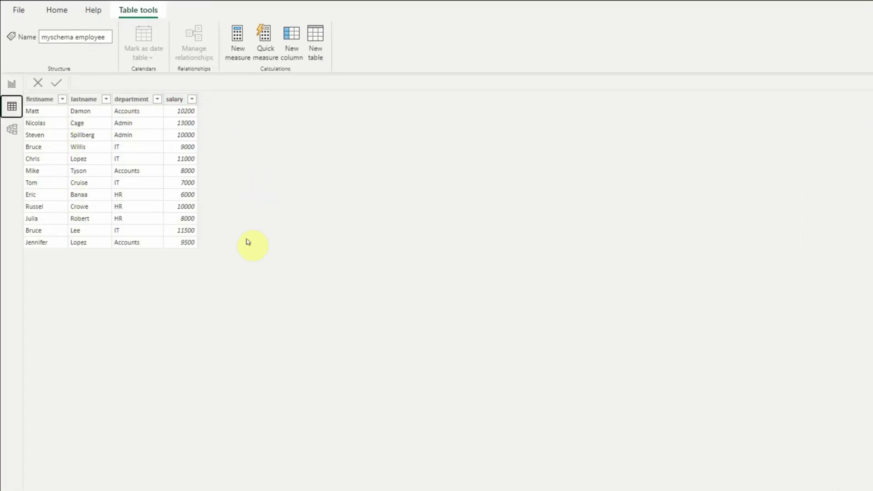
pyautogui.click(12, 131)
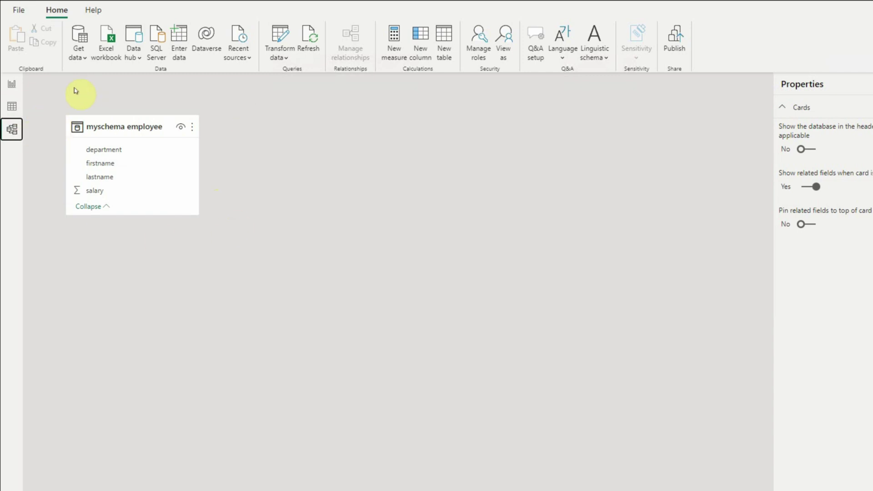
pyautogui.click(13, 85)
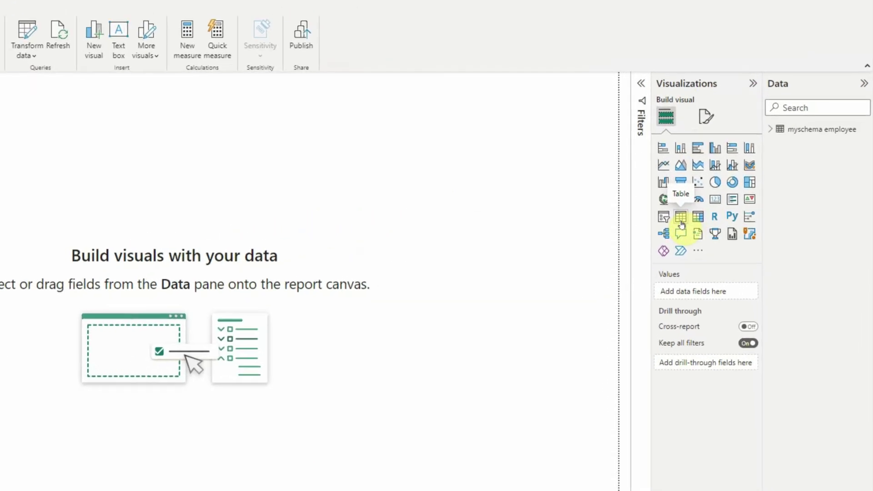
# Add a table visual with the department, firstname, lastname and salary fields, and enlarge it to fit all rows and columns
pyautogui.click(681, 220)
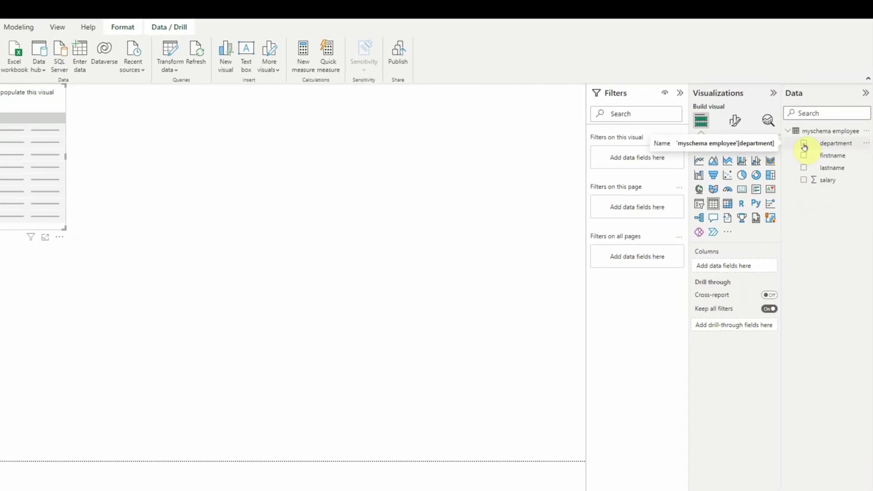
pyautogui.click(804, 145)
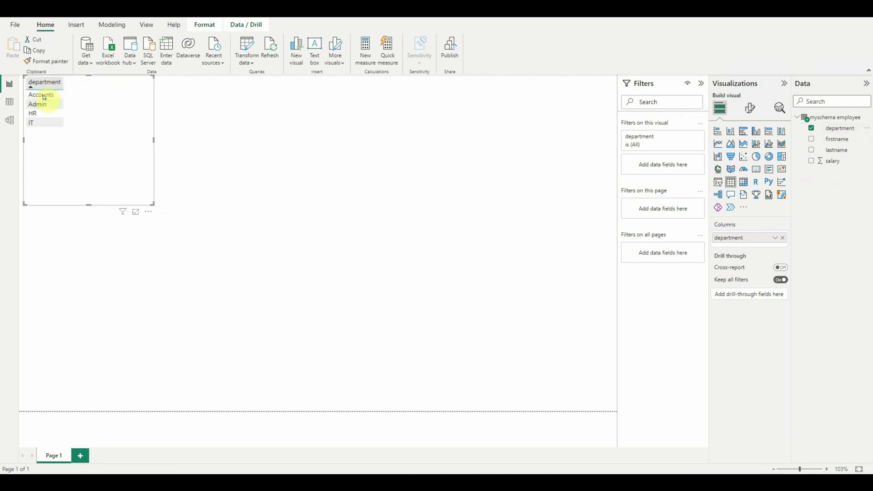
pyautogui.click(812, 139)
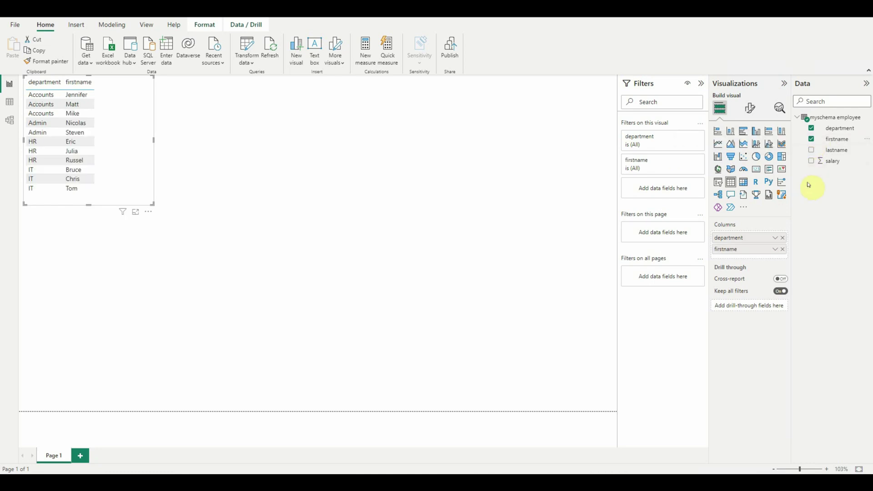
pyautogui.click(812, 150)
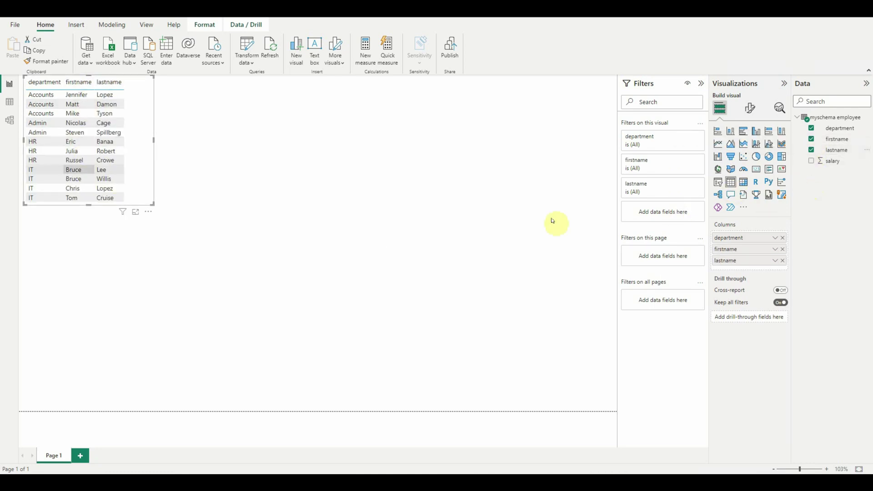
pyautogui.click(812, 162)
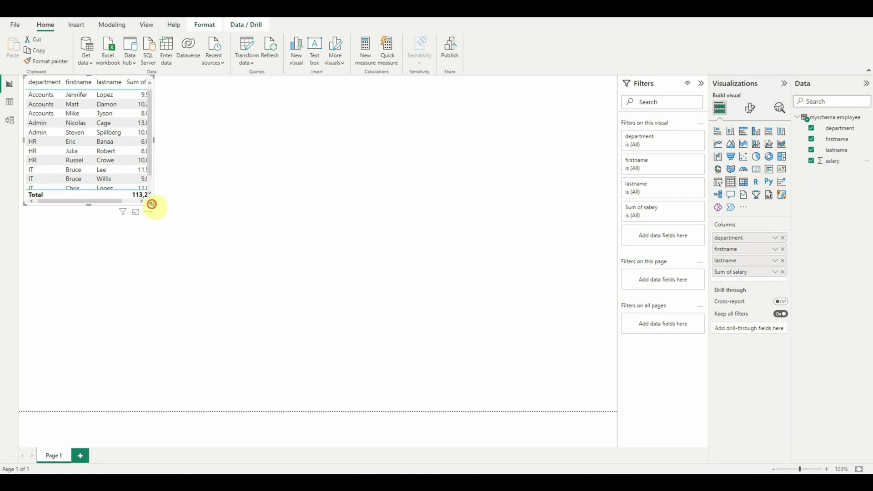
pyautogui.moveTo(152, 204); pyautogui.dragTo(185, 237)
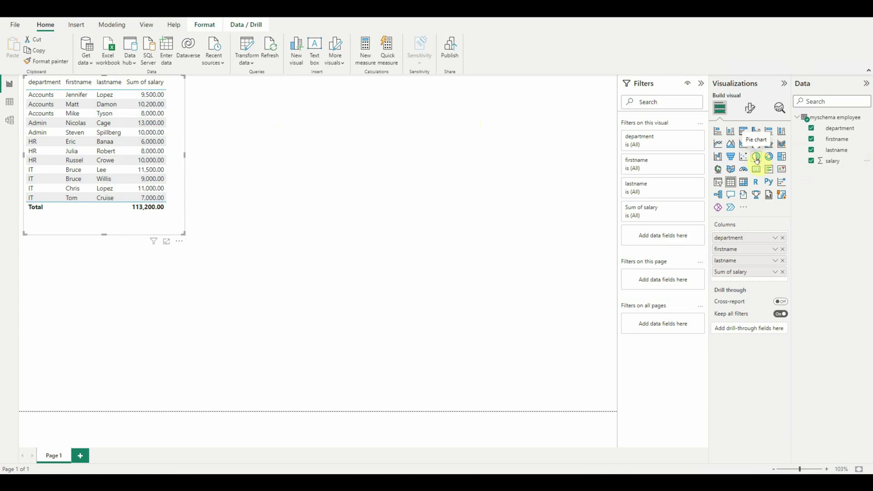
# Try converting the table visual into a pie chart, and undo the conversion
pyautogui.click(756, 157)
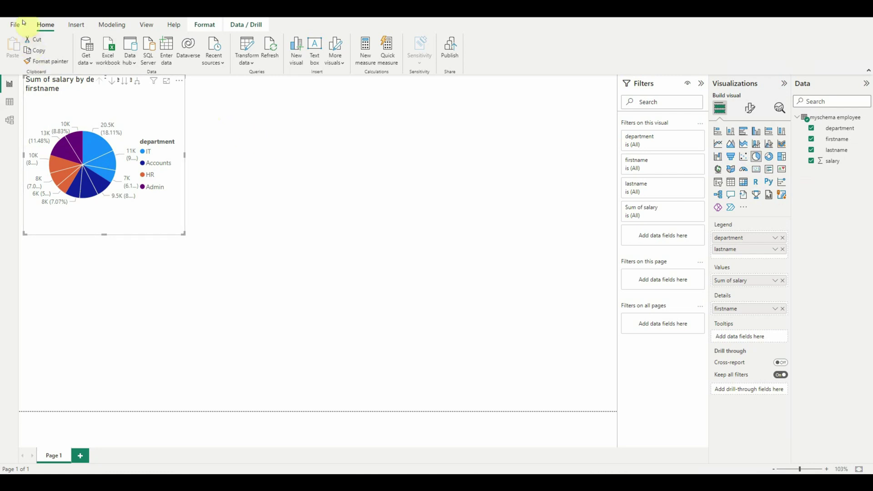
pyautogui.hotkey('ctrl', 'z')
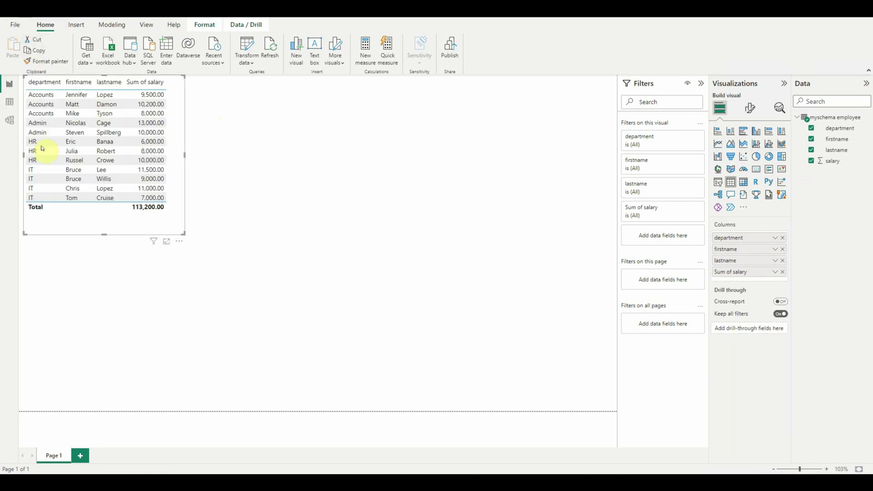
# Add a separate pie chart visual to the page and place it to the right of the employee table
pyautogui.click(272, 164)
pyautogui.click(325, 174)
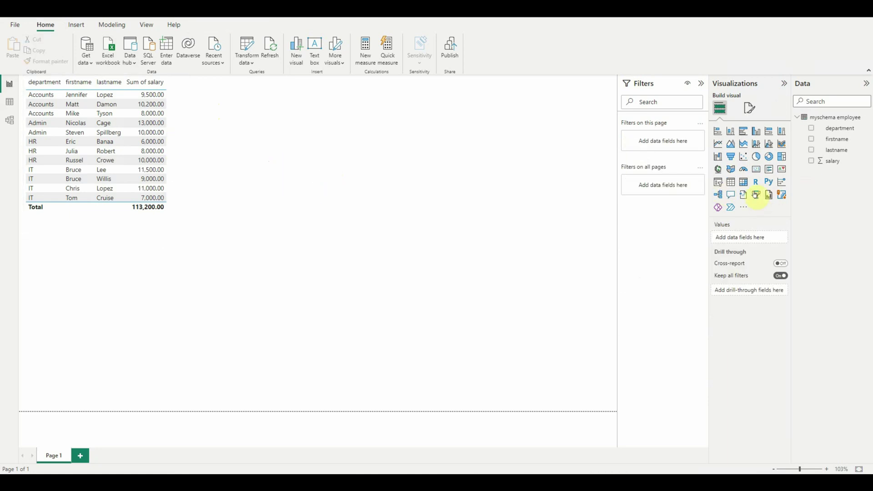
pyautogui.click(757, 159)
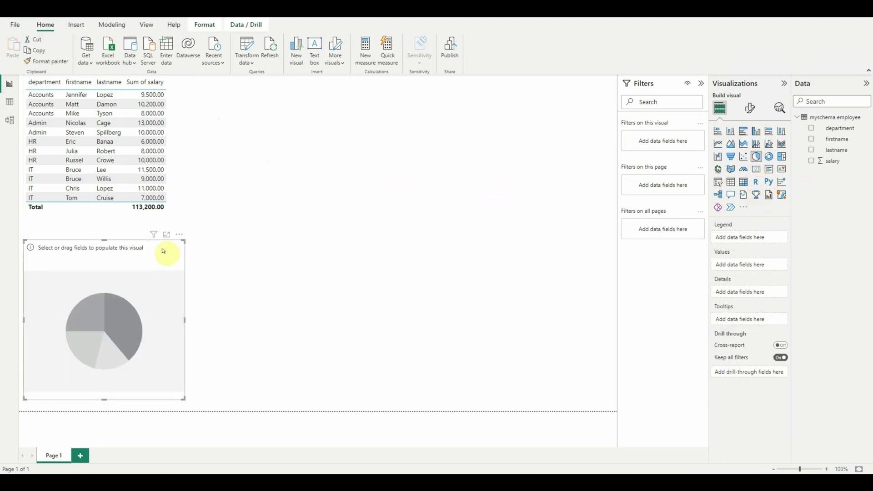
pyautogui.click(165, 247)
pyautogui.moveTo(198, 242); pyautogui.dragTo(354, 83)
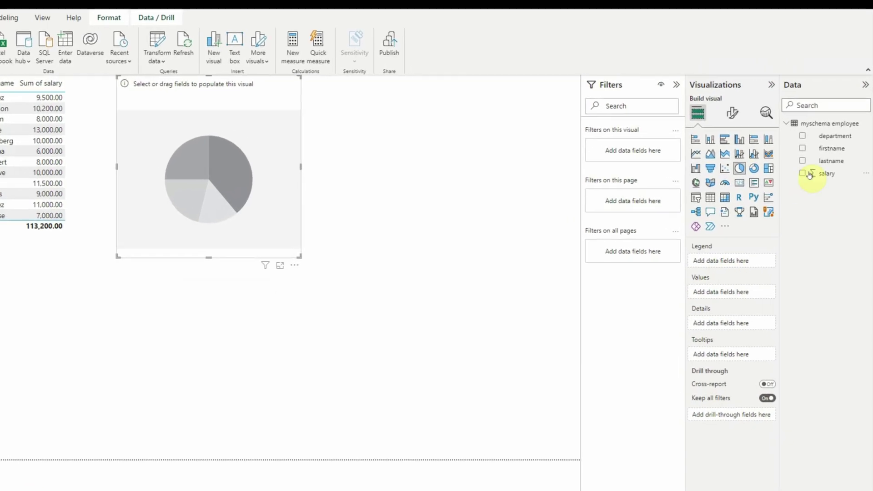
# Set the pie chart's legend to department and its values to salary, and enlarge the chart
pyautogui.moveTo(832, 140); pyautogui.dragTo(729, 294)
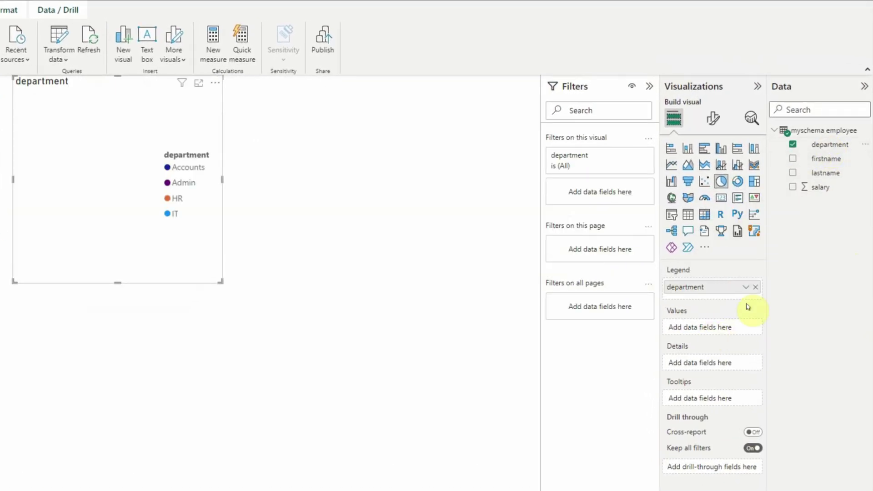
pyautogui.moveTo(815, 187); pyautogui.dragTo(710, 335)
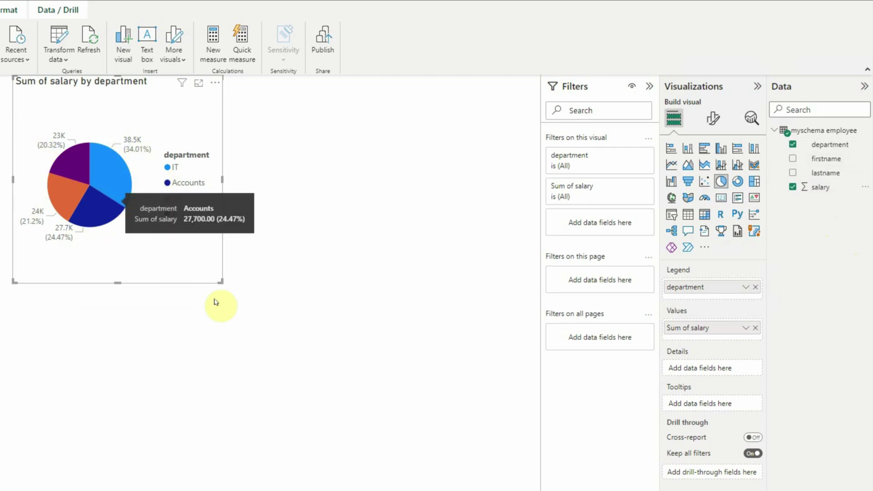
pyautogui.moveTo(221, 282); pyautogui.dragTo(317, 320)
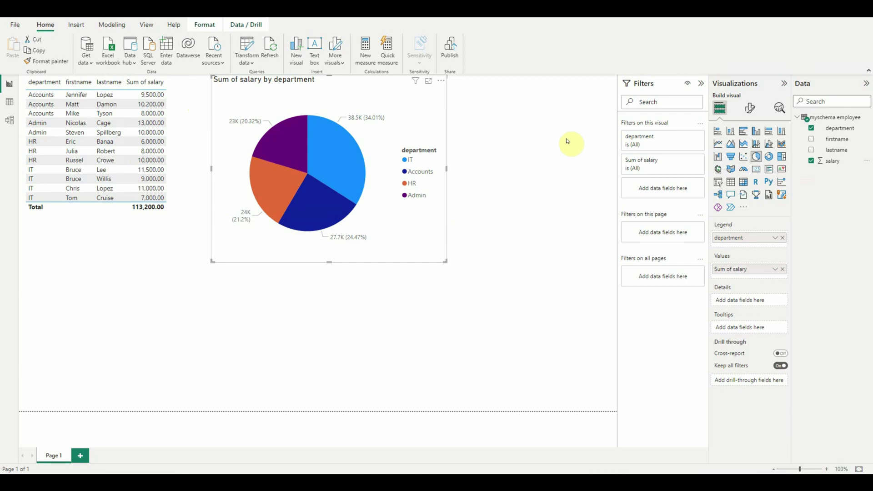
# Add a slicer on the department field below the table, and filter the report to Accounts and Admin
pyautogui.click(530, 164)
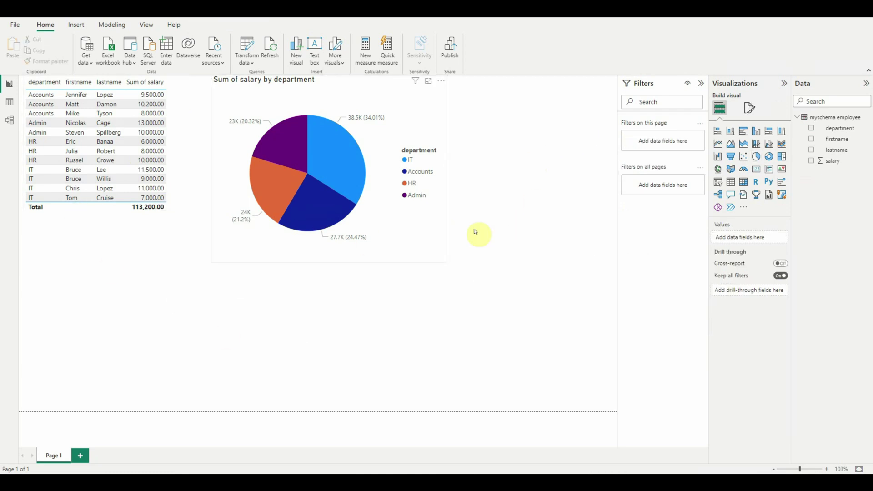
pyautogui.click(718, 182)
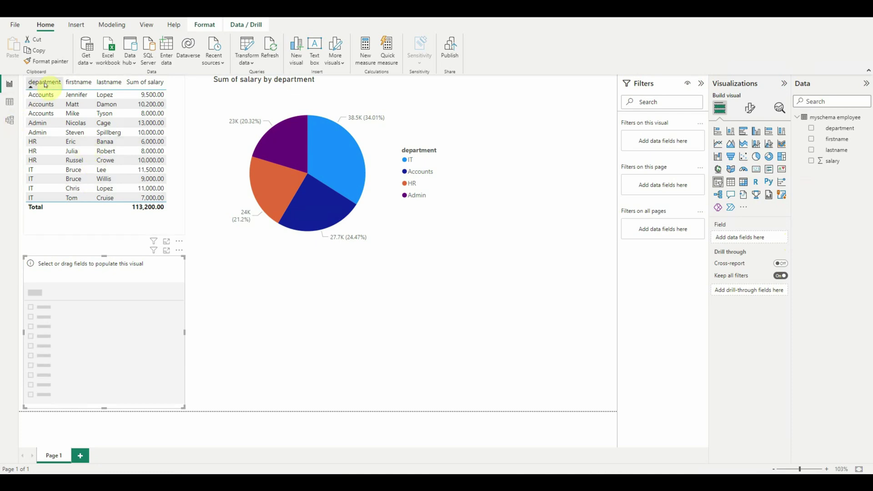
pyautogui.click(812, 129)
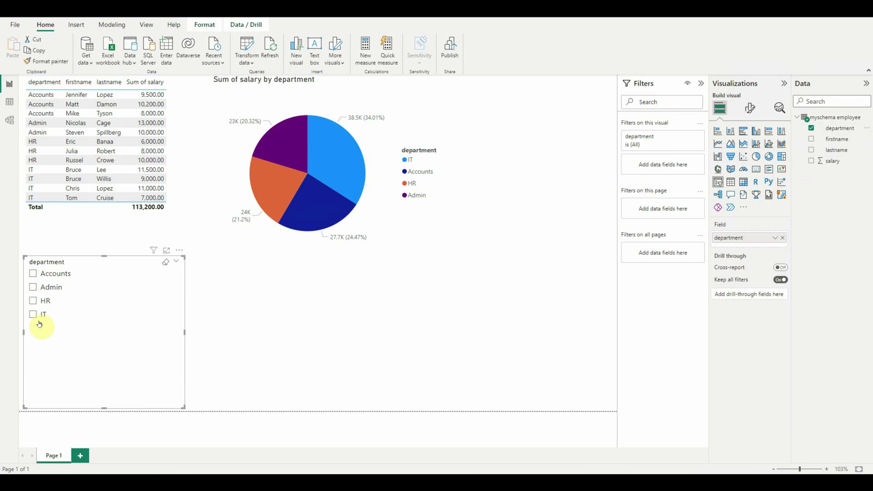
pyautogui.click(34, 274)
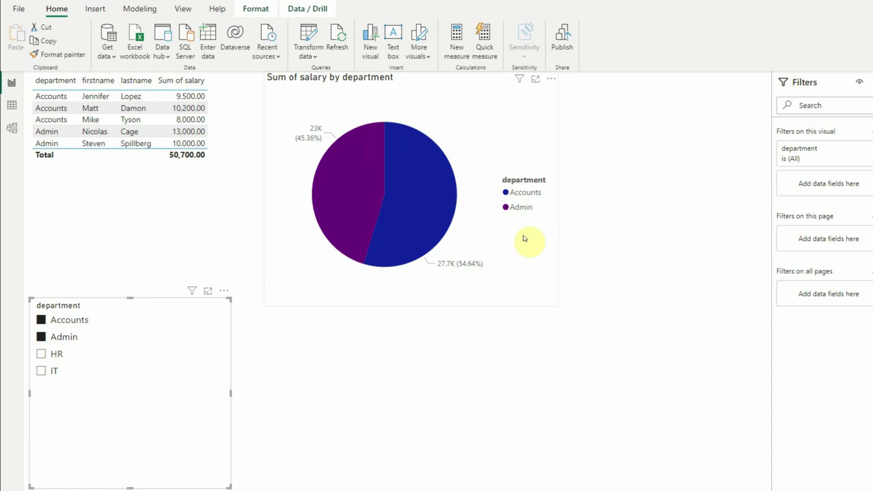
# Shrink the salary by department pie chart and move it to the page's upper right corner
pyautogui.click(541, 398)
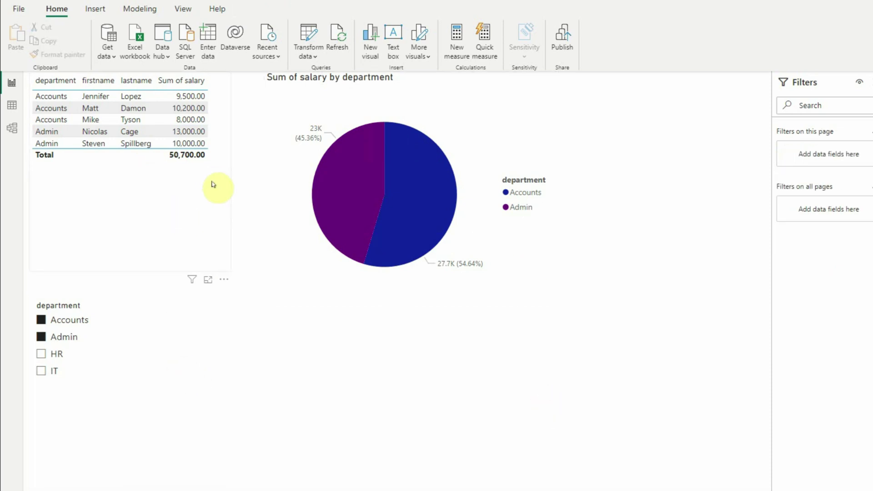
pyautogui.click(435, 283)
pyautogui.moveTo(256, 297); pyautogui.dragTo(365, 267)
pyautogui.click(495, 111)
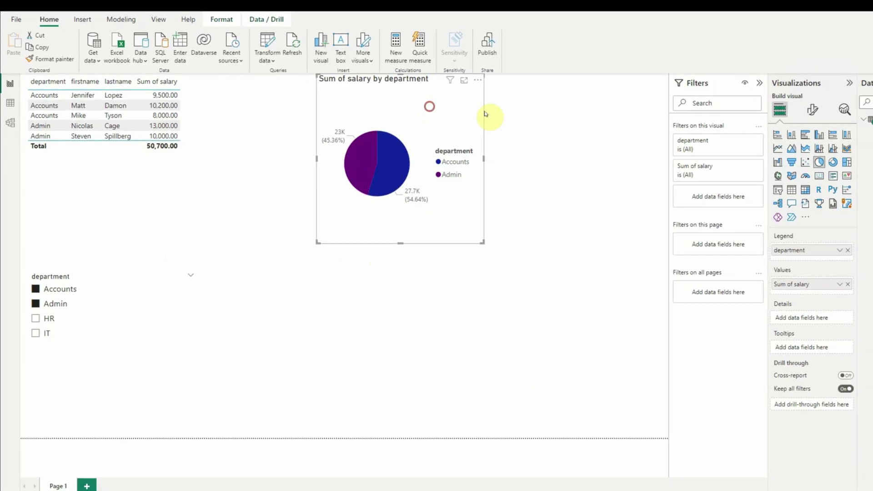
pyautogui.moveTo(486, 113); pyautogui.dragTo(611, 110)
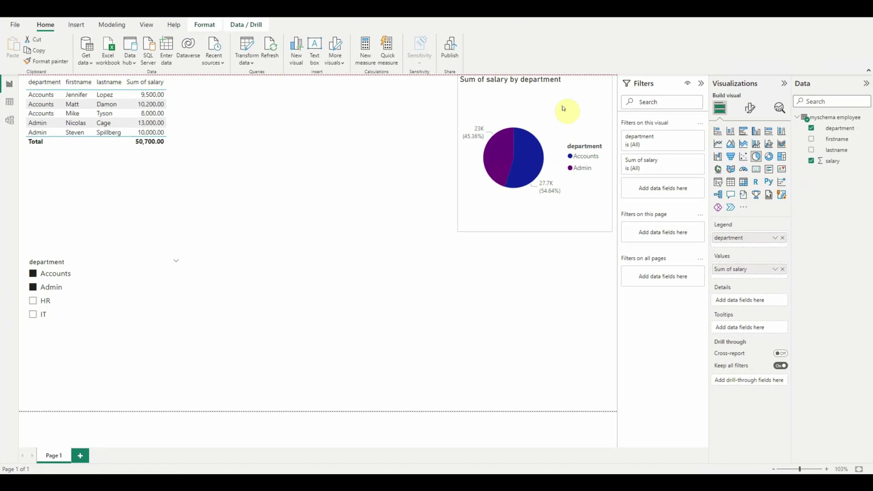
# Move the department slicer to the page's upper left corner and place the employee table directly to its right
pyautogui.moveTo(263, 132); pyautogui.dragTo(509, 133)
pyautogui.moveTo(82, 250); pyautogui.dragTo(94, 153)
pyautogui.moveTo(303, 166); pyautogui.dragTo(224, 191)
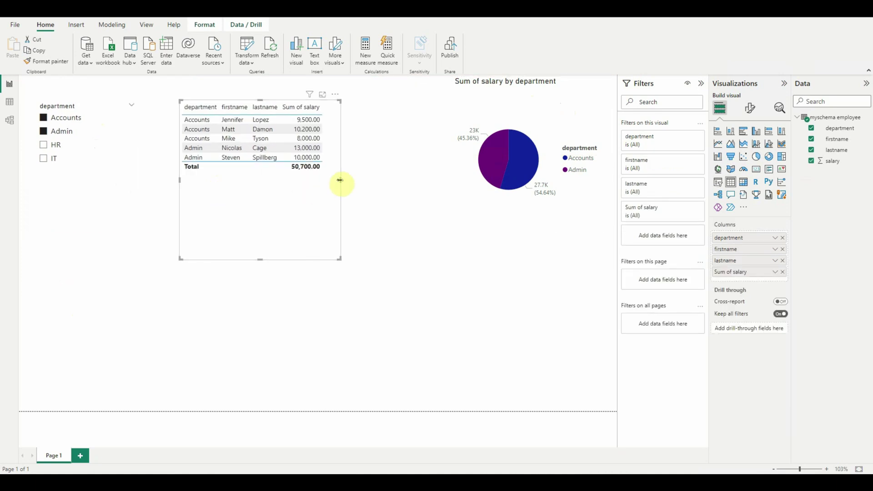
# Align the pie chart with the top of the employee table and widen it to fill the space beside the table
pyautogui.moveTo(466, 217); pyautogui.dragTo(466, 243)
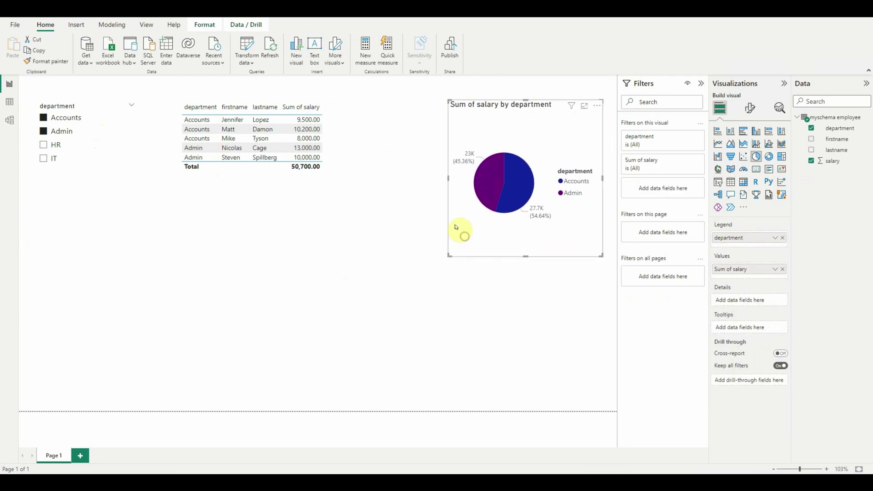
pyautogui.moveTo(449, 184); pyautogui.dragTo(345, 174)
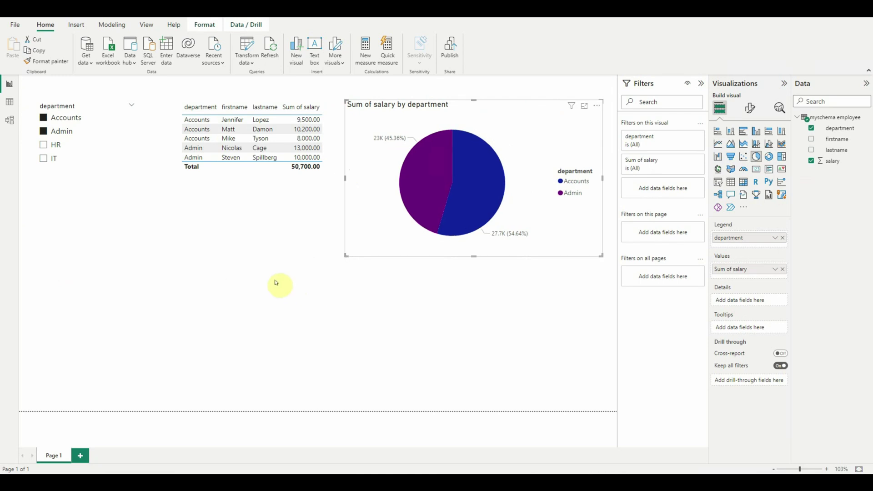
# Add a separate ribbon chart below the existing visuals and enlarge it to span the page's width
pyautogui.click(275, 282)
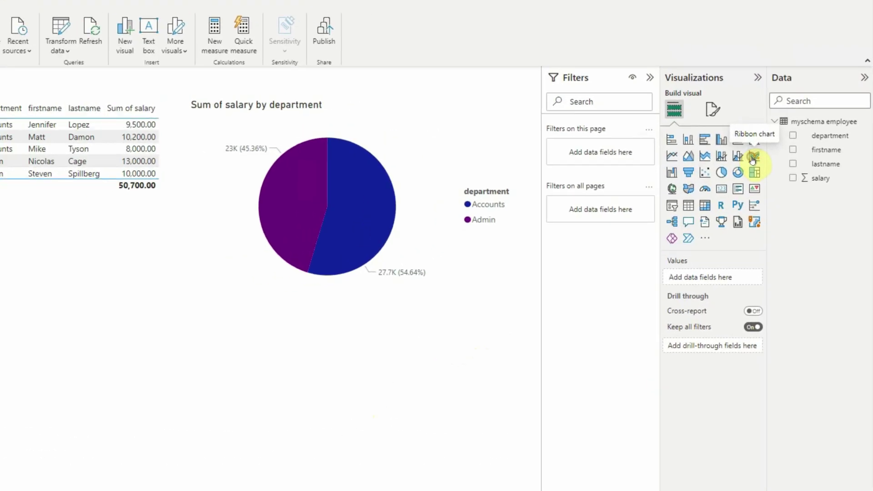
pyautogui.click(753, 157)
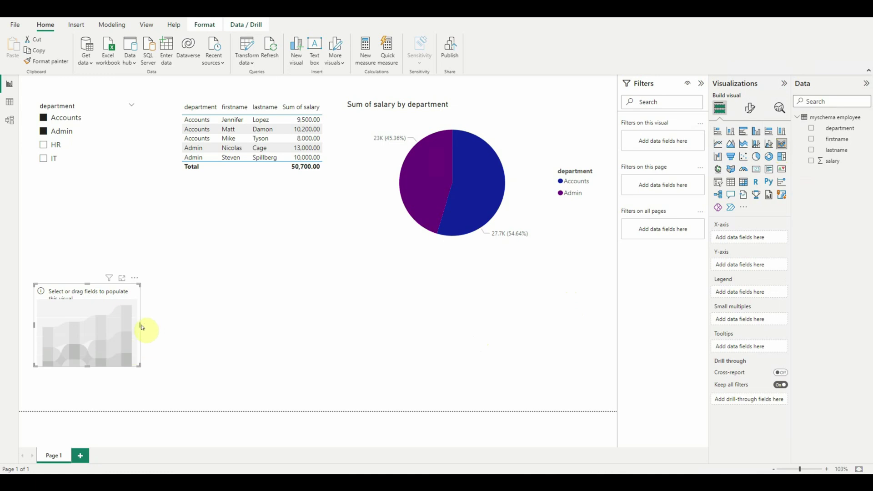
pyautogui.moveTo(141, 327); pyautogui.dragTo(604, 345)
pyautogui.moveTo(318, 366); pyautogui.dragTo(317, 389)
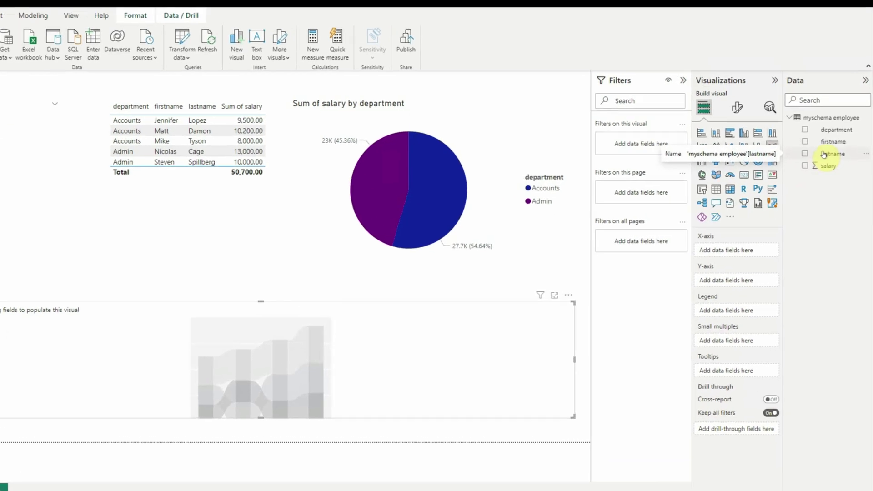
# Set the ribbon chart's X-axis to lastname and its Y-axis to salary
pyautogui.moveTo(823, 165); pyautogui.dragTo(236, 399)
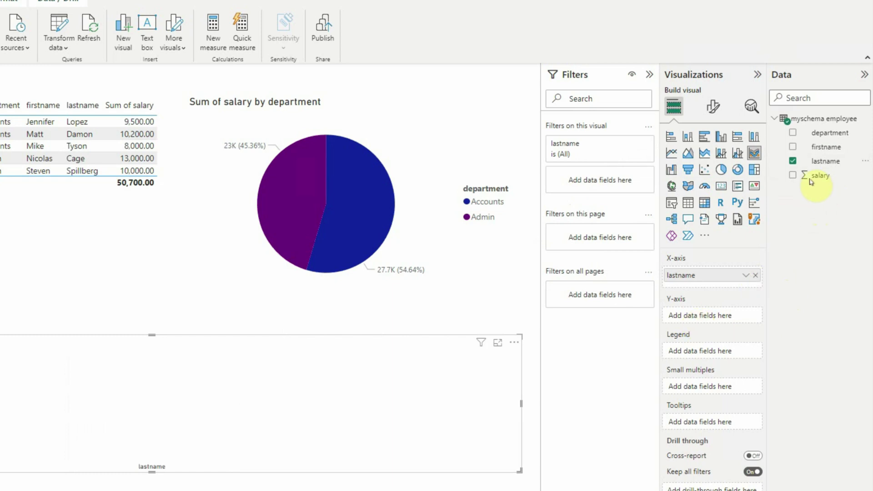
pyautogui.moveTo(811, 181); pyautogui.dragTo(706, 324)
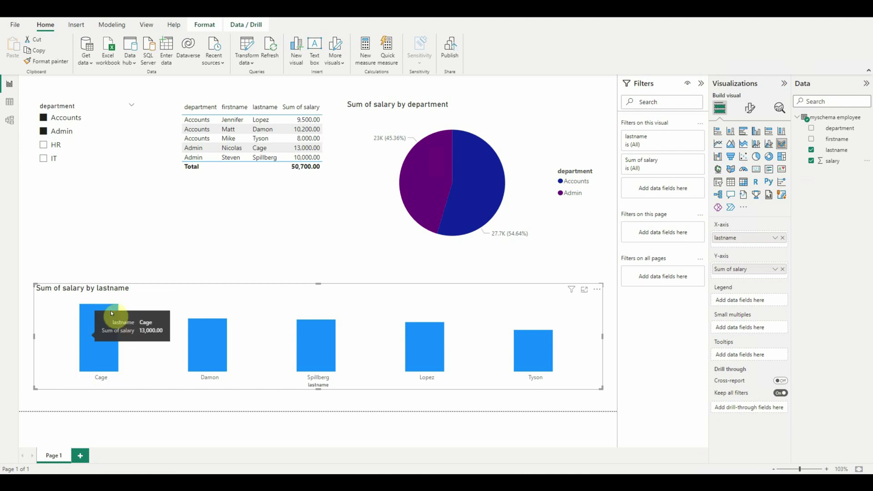
# Inspect individual bars of the salary by lastname chart, and clear Accounts and Admin from the department slicer
pyautogui.click(96, 317)
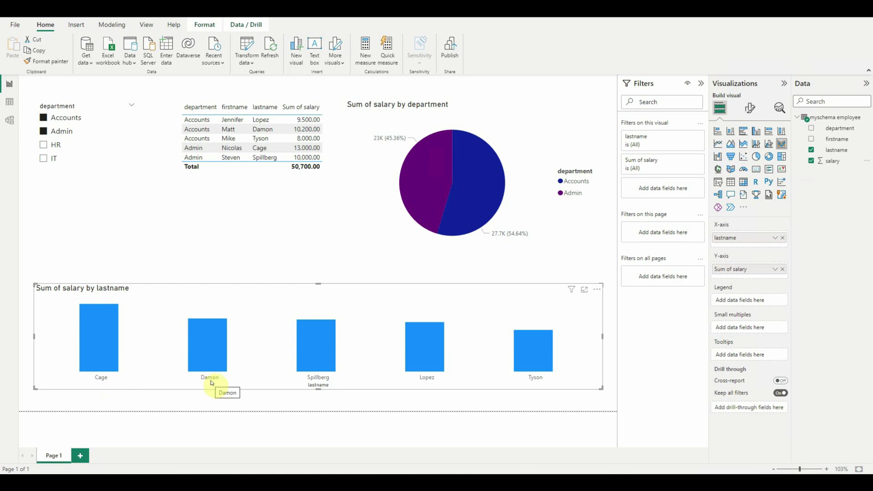
pyautogui.click(196, 339)
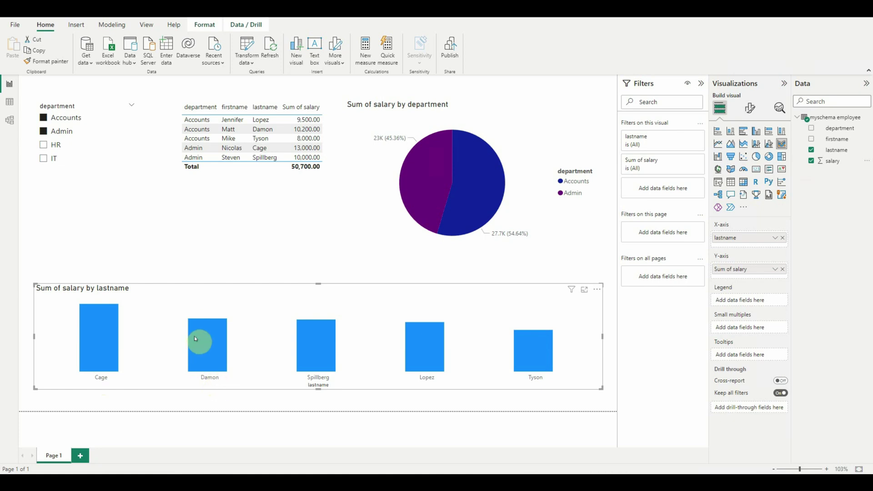
pyautogui.click(220, 360)
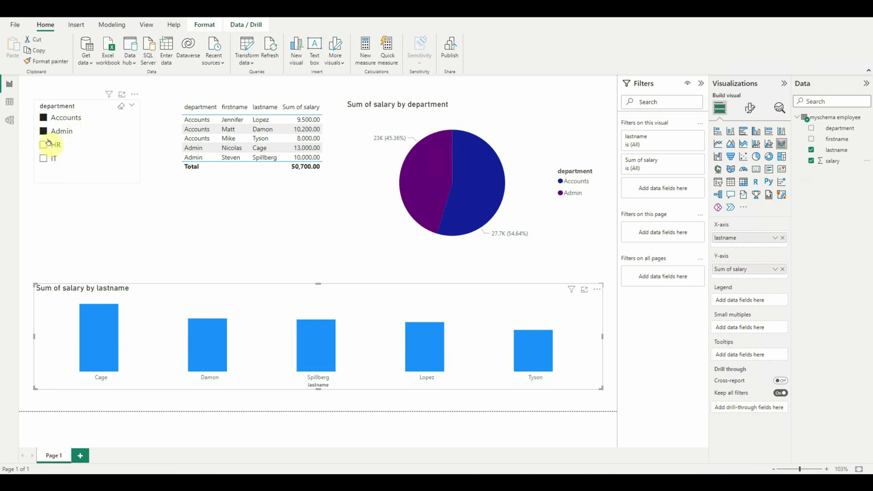
pyautogui.click(42, 118)
pyautogui.click(44, 131)
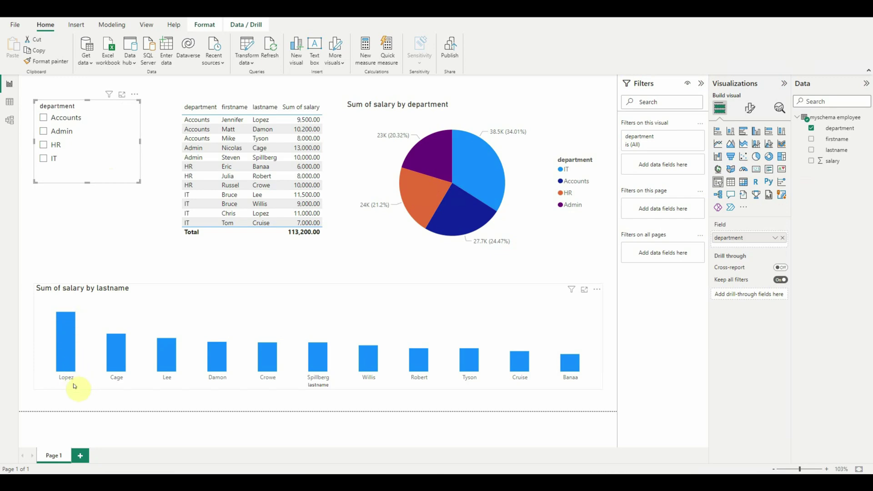
pyautogui.moveTo(65, 331)
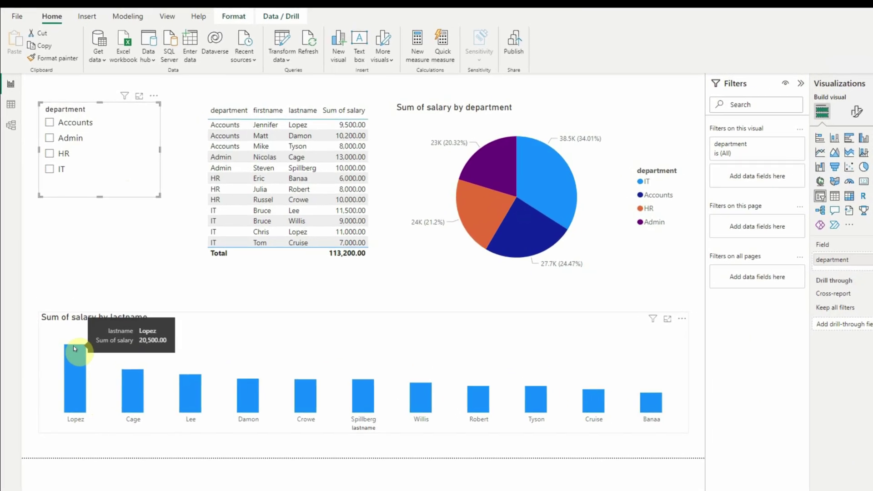
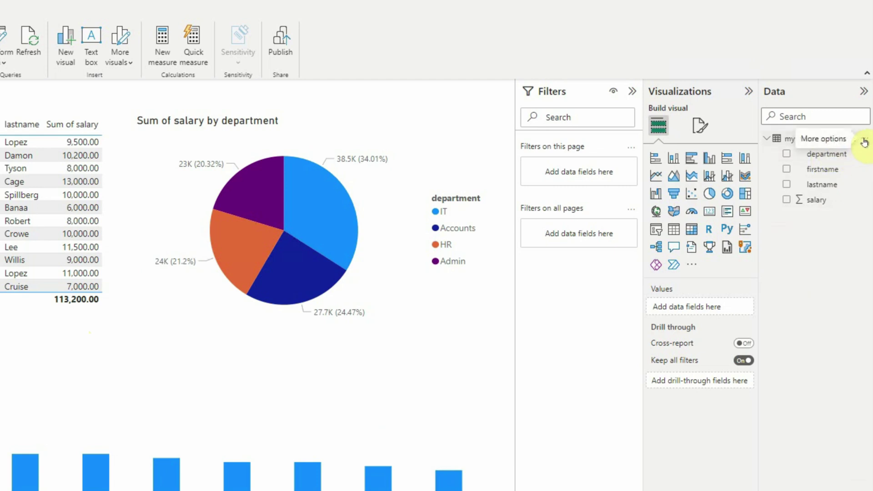
# Add a calculated column to the employee table: FullName = 'myschema employee'[firstname] & " " & 'myschema employee'[lastname]
pyautogui.click(864, 138)
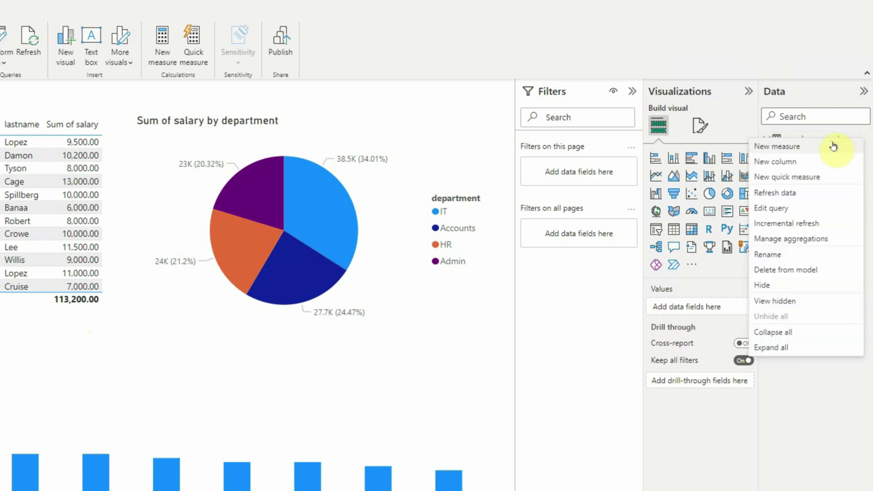
pyautogui.click(779, 163)
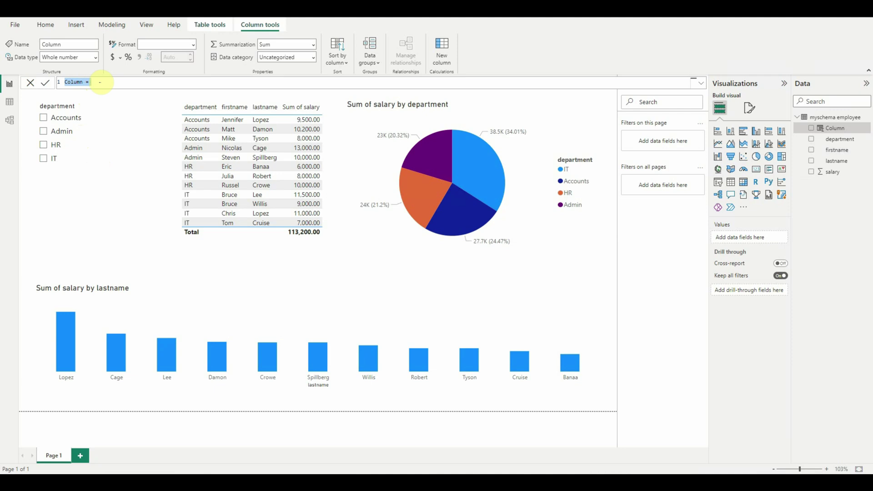
pyautogui.write('FullName')
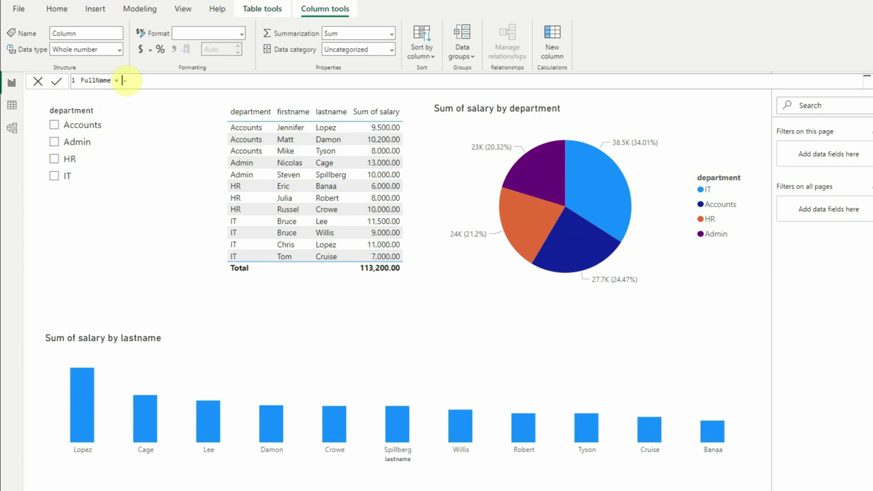
pyautogui.write(' = \'myschema employee\'[firstname] & " " &')
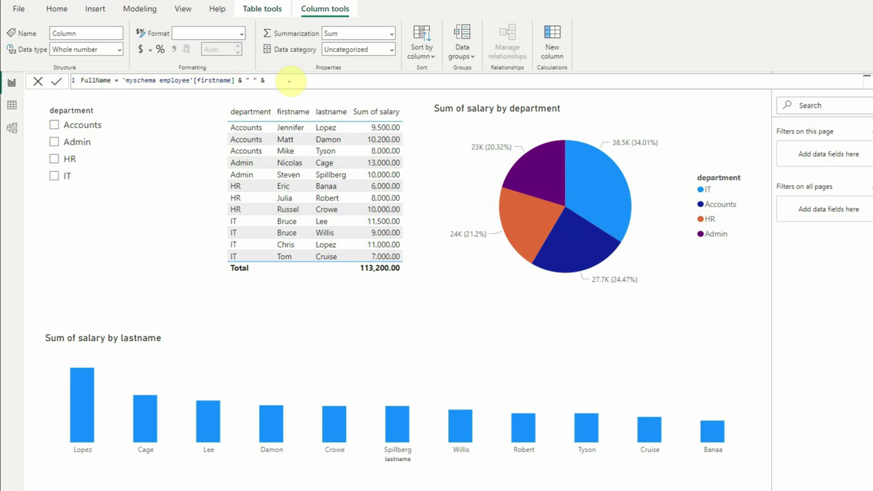
pyautogui.write('las')
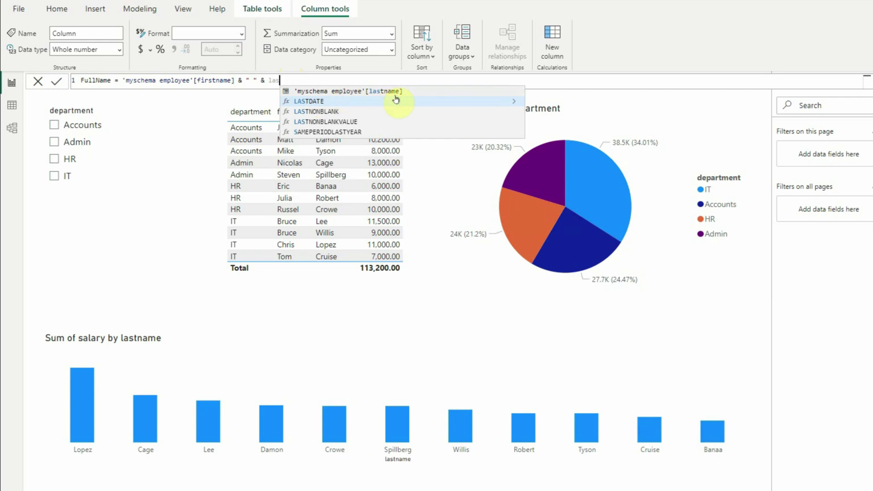
pyautogui.click(344, 92)
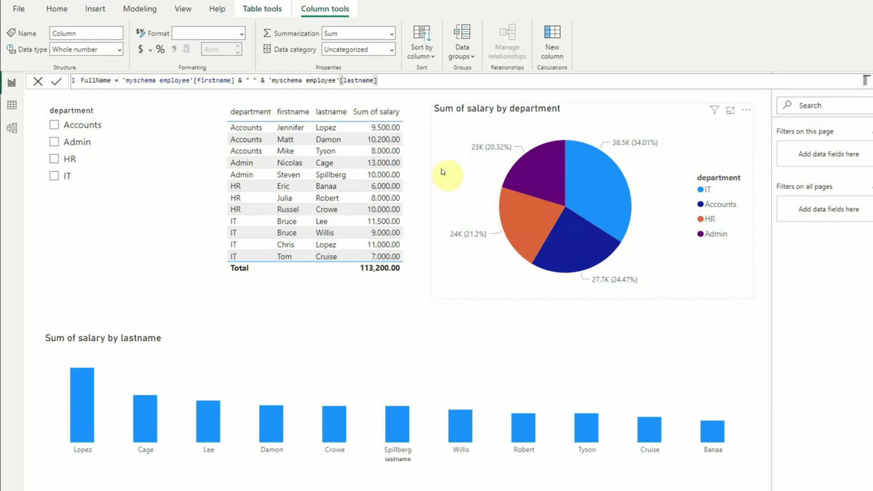
pyautogui.click(421, 77)
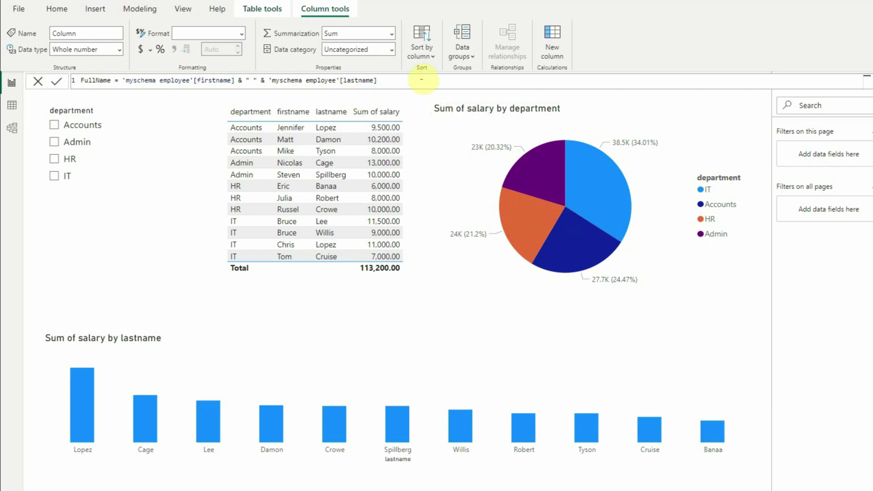
pyautogui.click(121, 54)
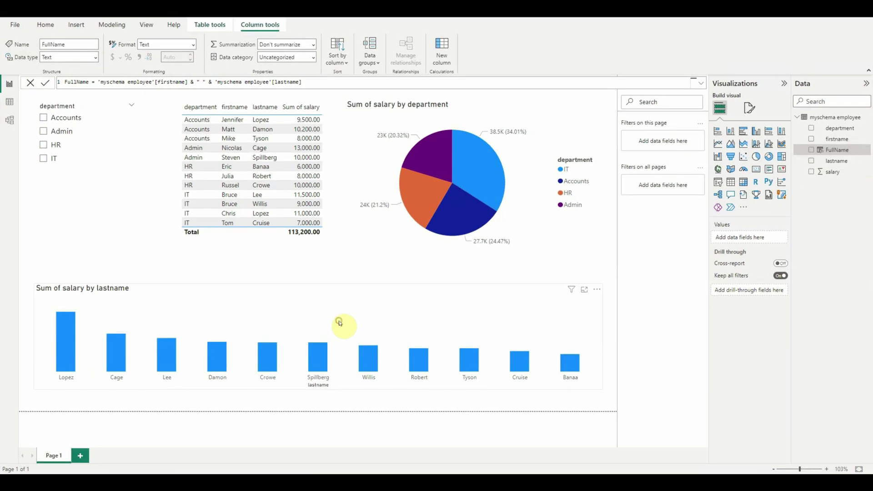
# Replace lastname with the FullName column on the ribbon chart's X-axis
pyautogui.click(339, 322)
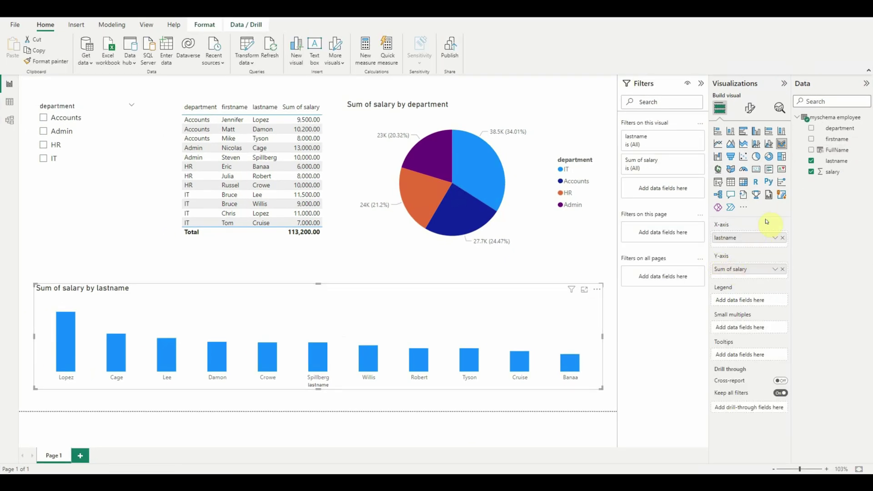
pyautogui.click(783, 242)
pyautogui.moveTo(837, 150); pyautogui.dragTo(743, 233)
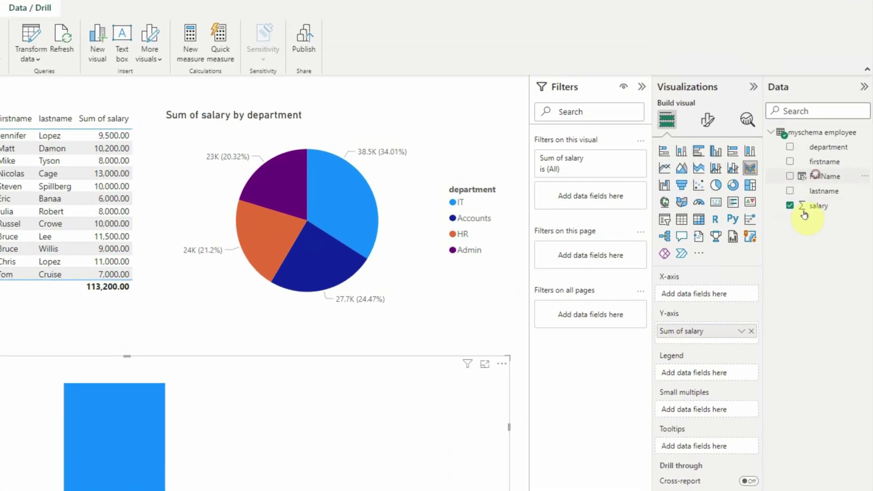
pyautogui.moveTo(690, 296); pyautogui.dragTo(696, 302)
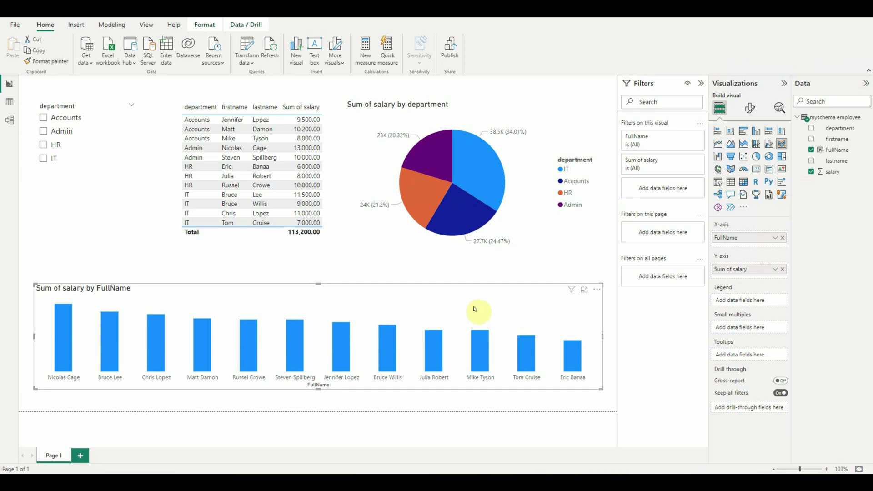
# Turn on data labels for the ribbon chart and set their position to Inside end
pyautogui.click(751, 110)
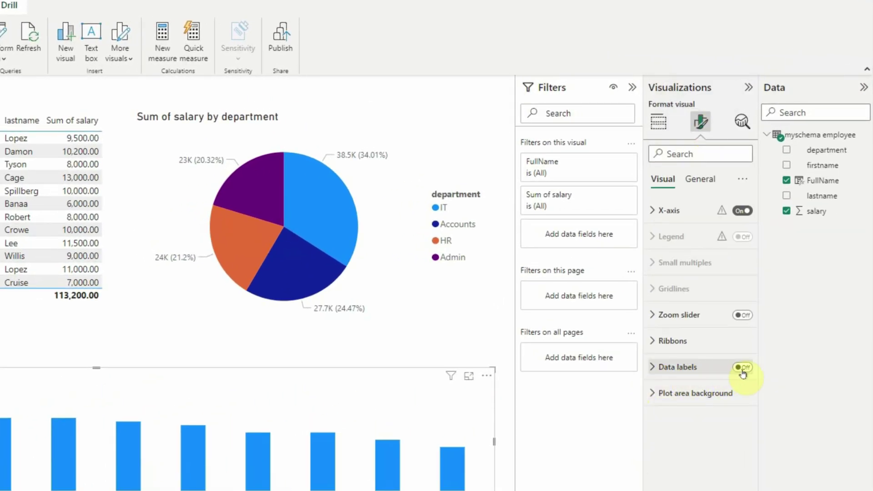
pyautogui.click(742, 368)
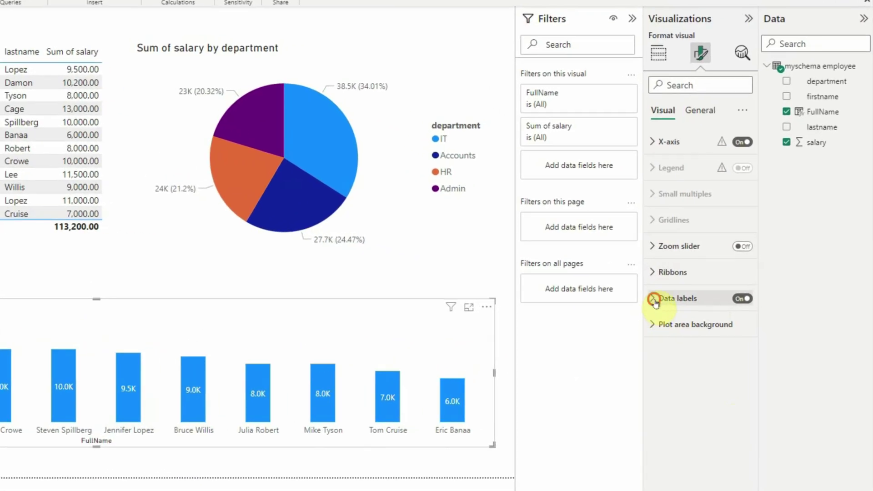
pyautogui.click(717, 286)
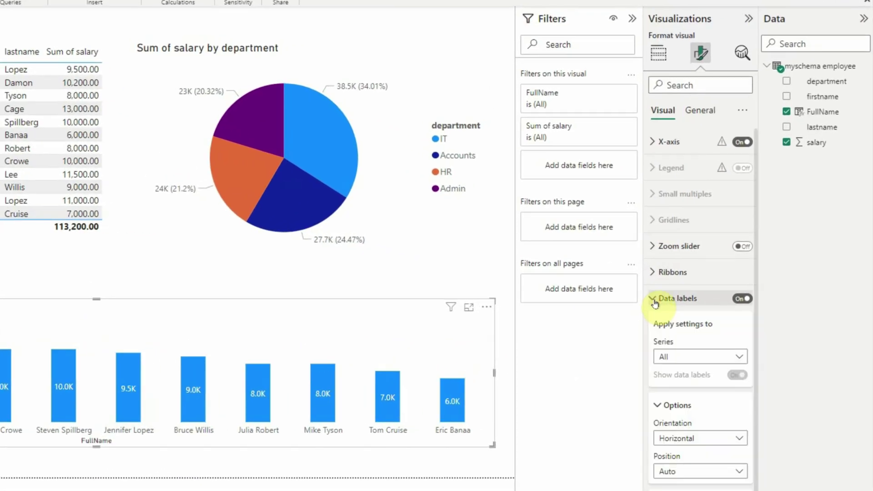
pyautogui.scroll(-2, 711, 435)
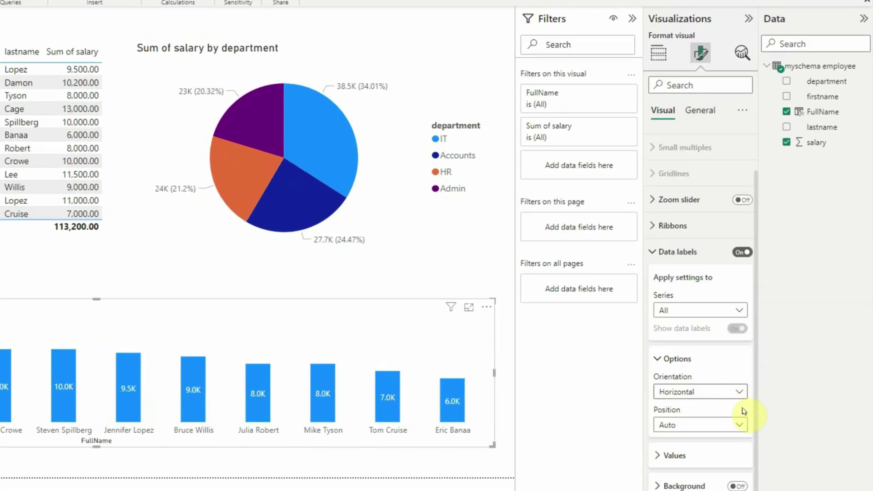
pyautogui.click(698, 427)
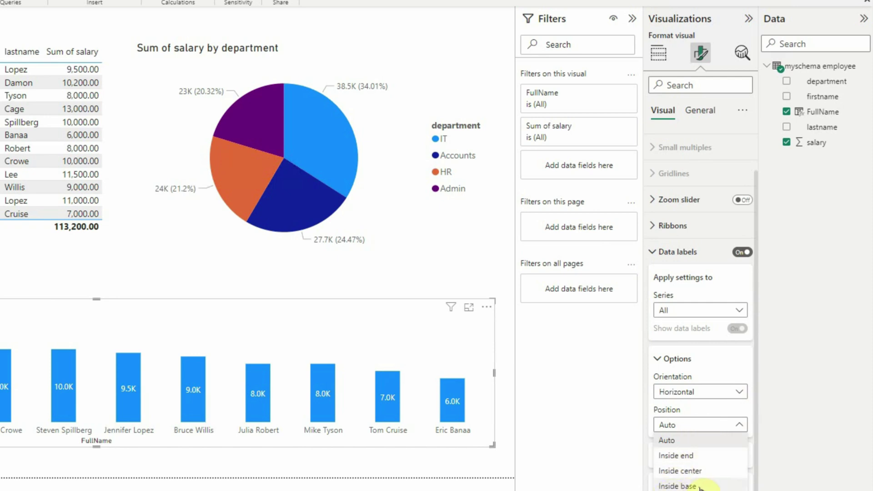
pyautogui.click(696, 457)
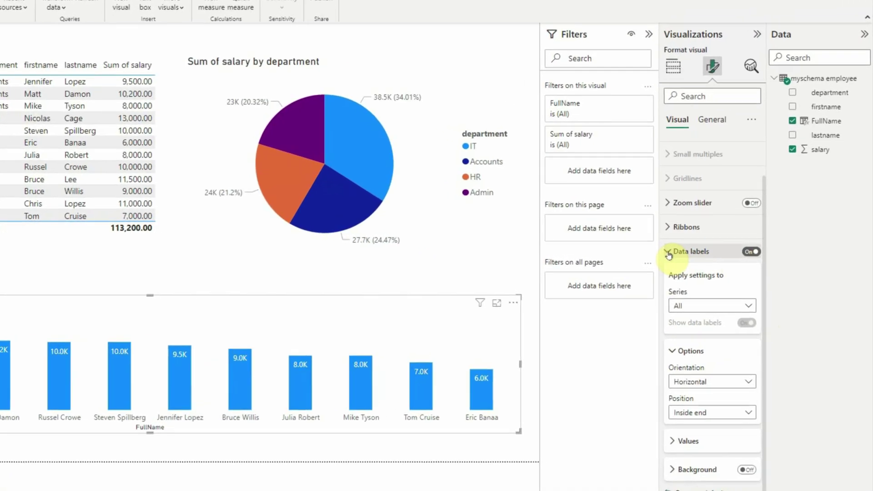
# Start conditional formatting of the ribbon chart's default ribbon color and set its format style to Rules
pyautogui.click(725, 250)
pyautogui.click(654, 273)
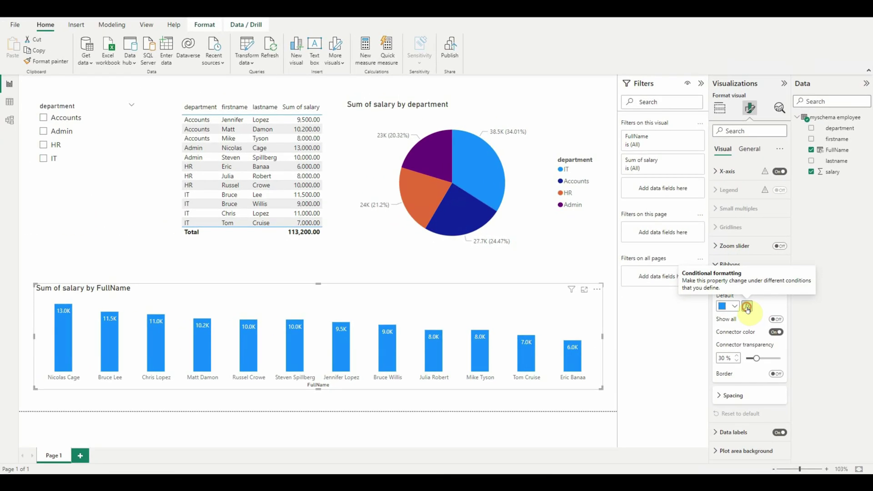
pyautogui.click(747, 308)
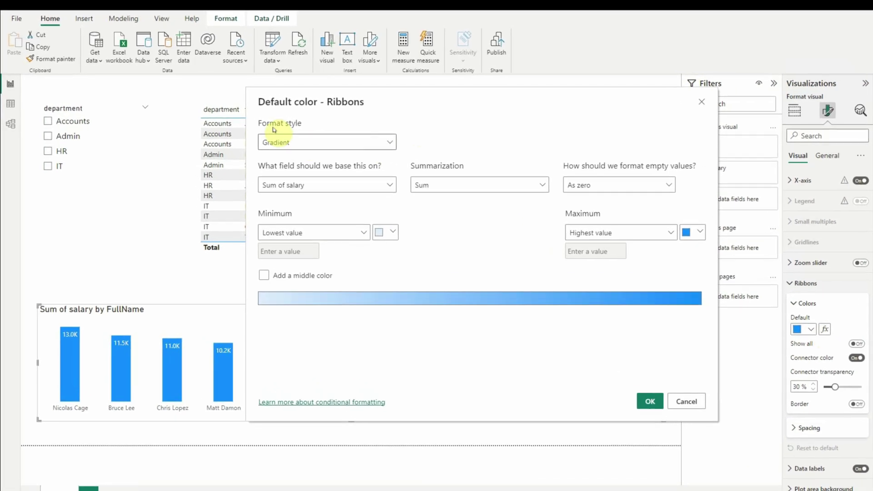
pyautogui.click(319, 145)
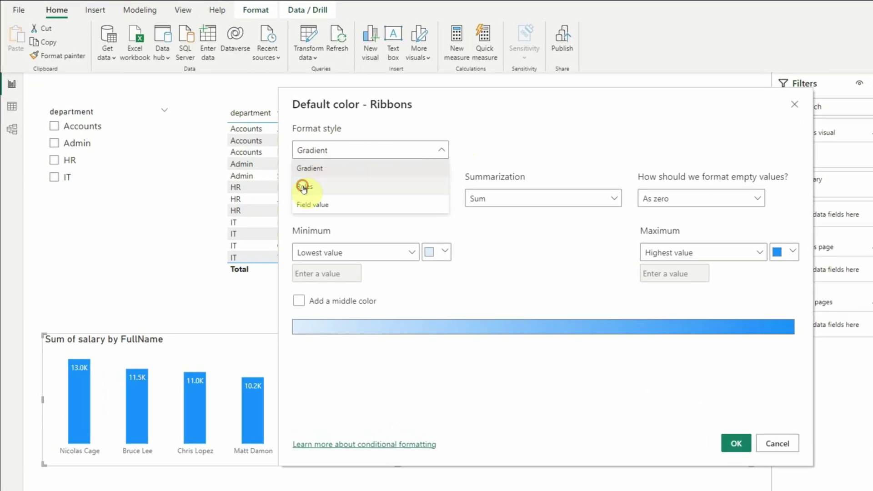
pyautogui.click(286, 182)
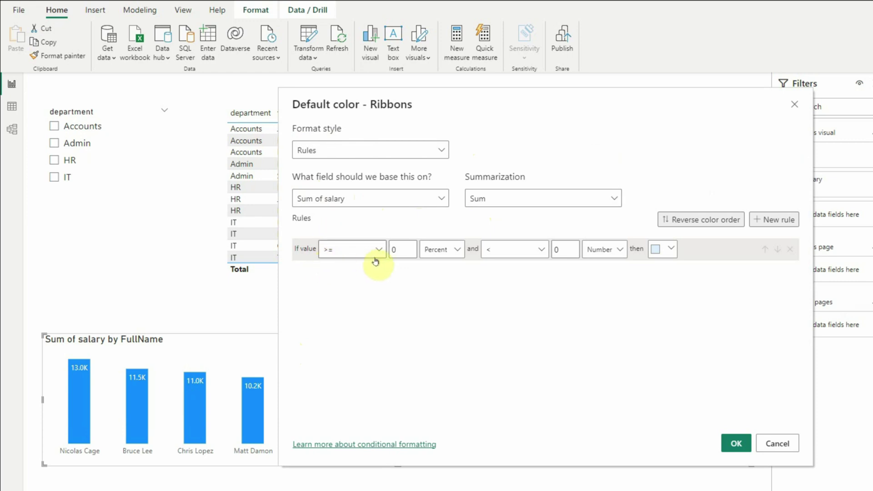
# Define the first color rule: Sum of salary >= 0 and < 8000, both as Number, colored blue
pyautogui.click(441, 250)
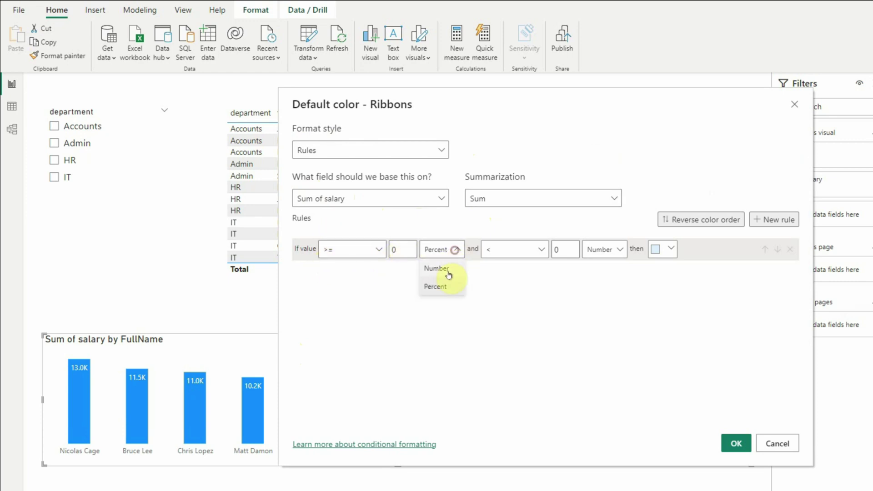
pyautogui.click(447, 267)
pyautogui.click(557, 255)
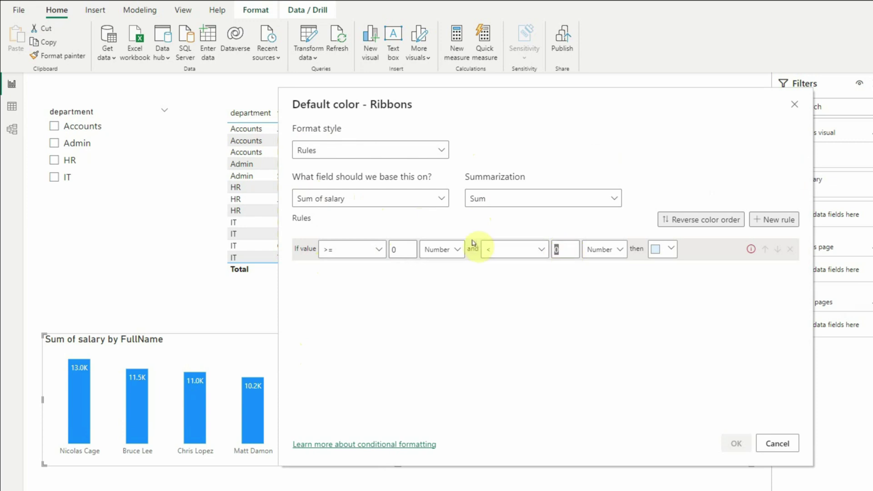
pyautogui.write('8000')
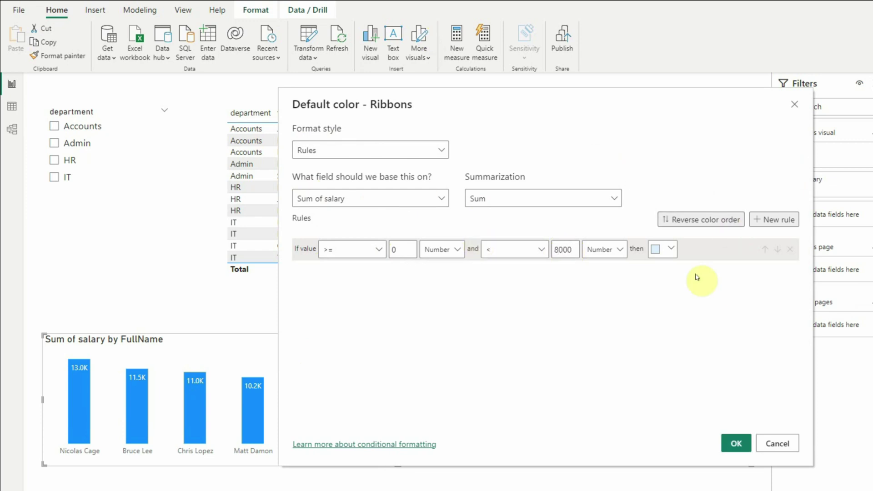
pyautogui.click(668, 250)
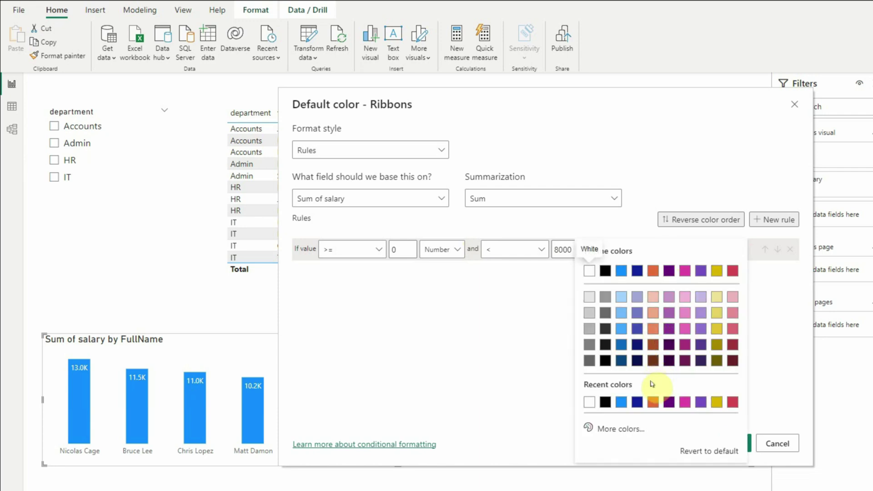
pyautogui.click(621, 402)
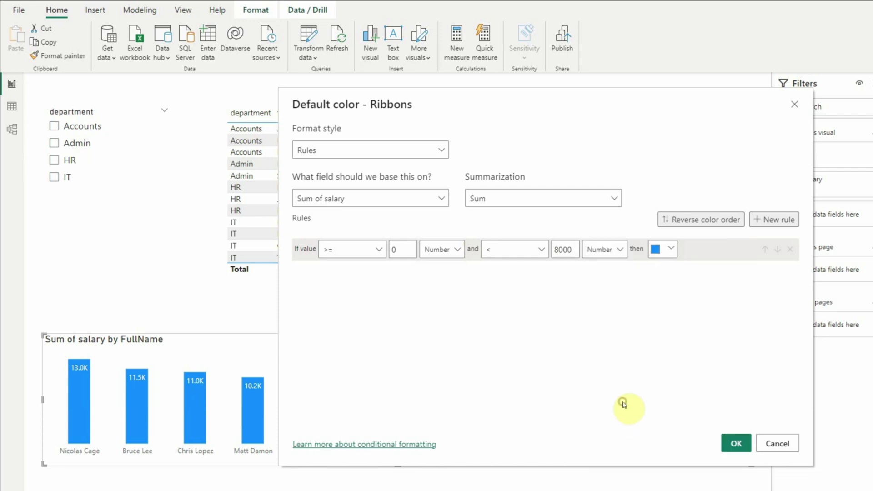
# Add a second color rule for salary values >= 8000 and < 10000, with both limits as Number
pyautogui.click(778, 220)
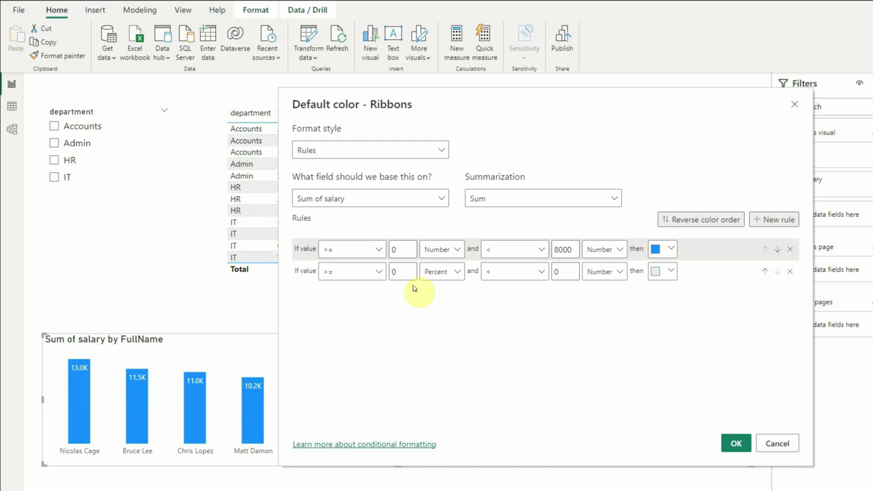
pyautogui.doubleClick(399, 271)
pyautogui.write('80')
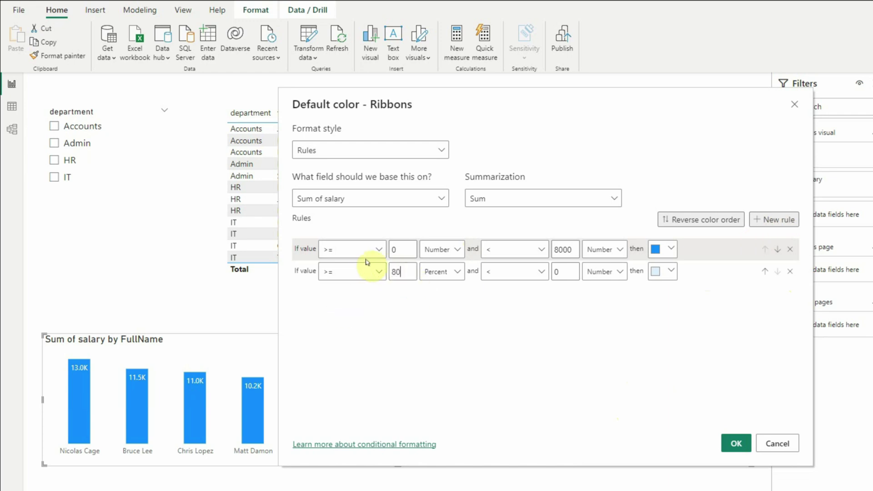
pyautogui.write('00')
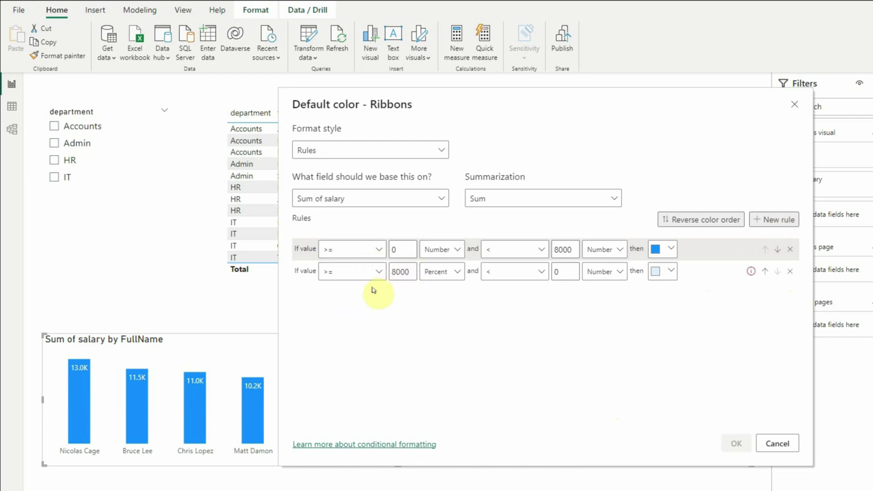
pyautogui.click(442, 273)
pyautogui.click(439, 289)
pyautogui.doubleClick(557, 272)
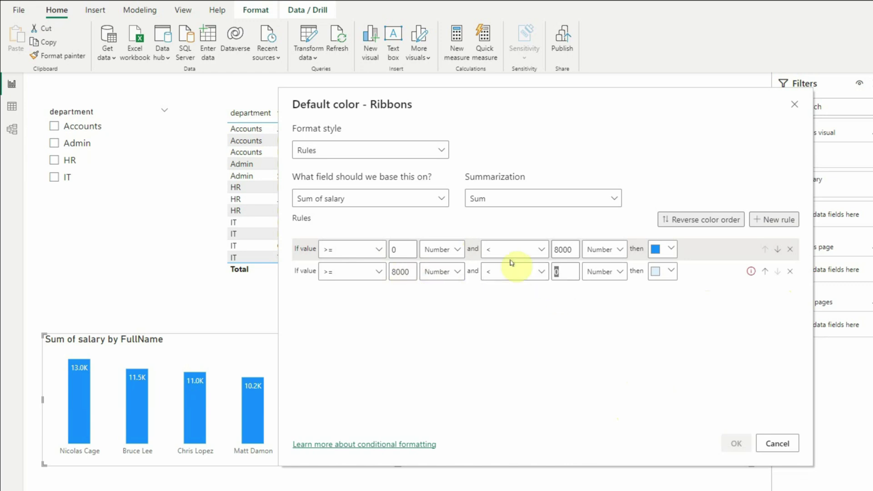
pyautogui.write('10000')
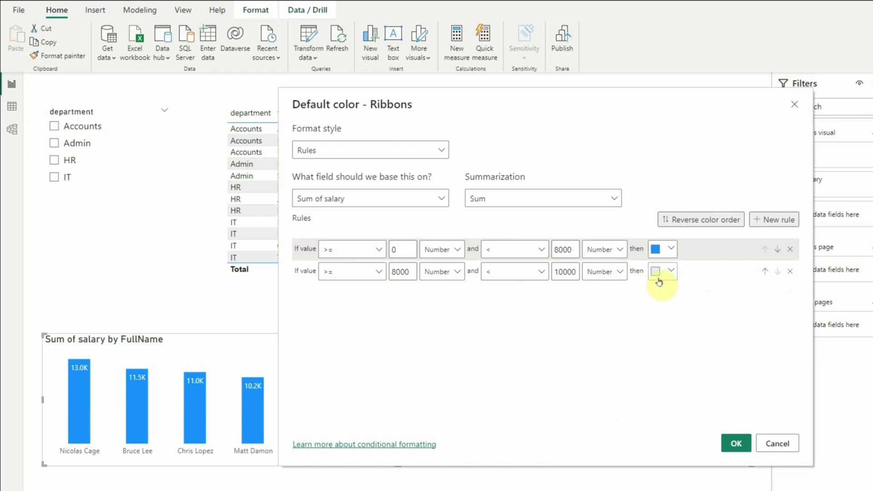
# Give the 8000 to 10000 rule the custom bright green color #84FF00
pyautogui.click(671, 272)
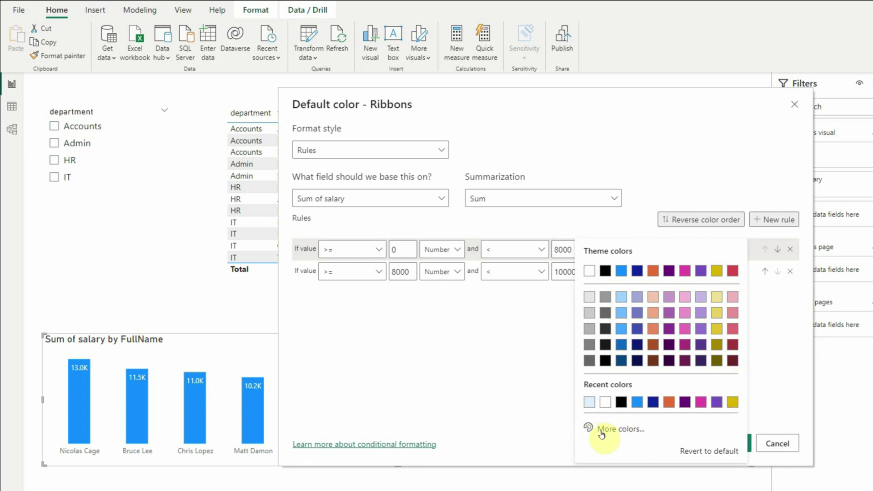
pyautogui.click(619, 432)
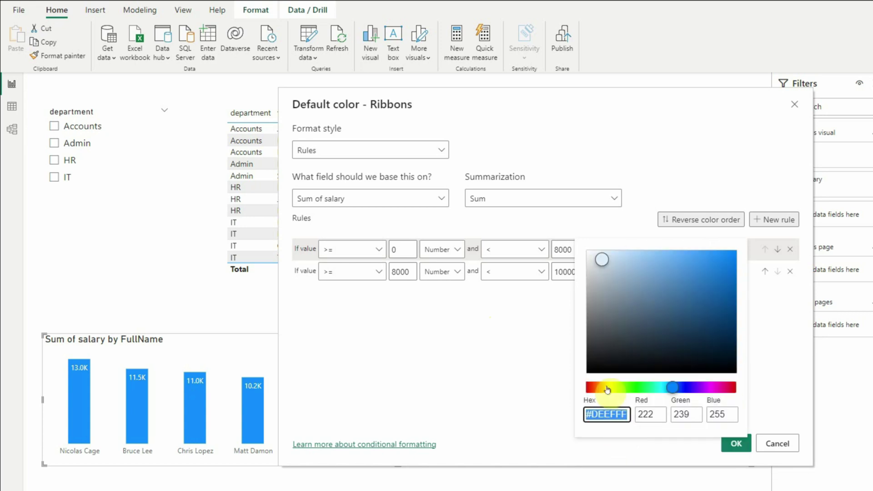
pyautogui.moveTo(680, 388); pyautogui.dragTo(624, 394)
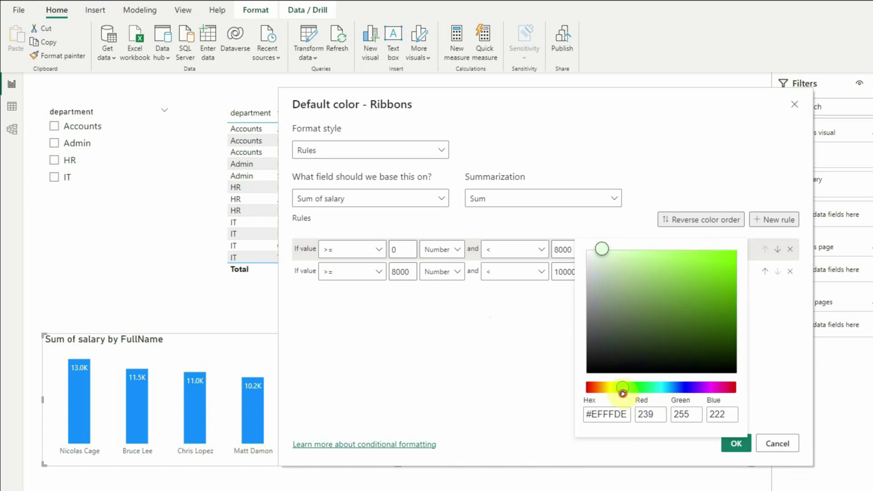
pyautogui.moveTo(681, 258); pyautogui.dragTo(738, 254)
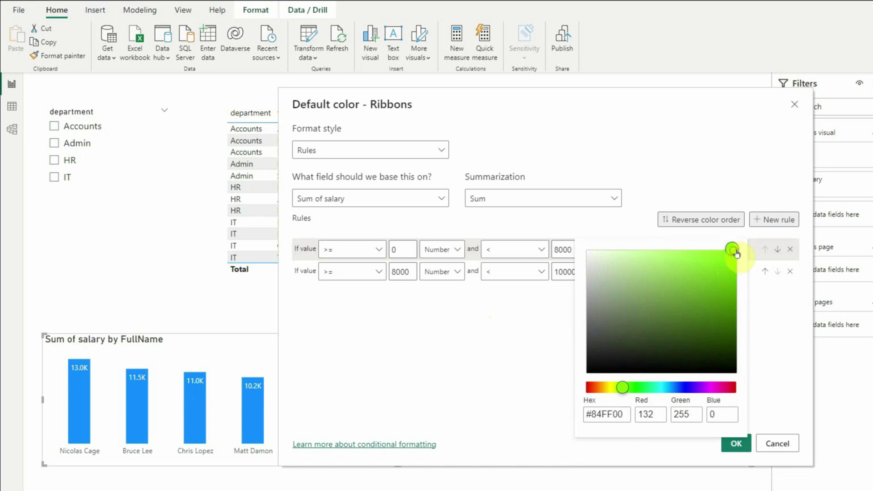
pyautogui.click(512, 347)
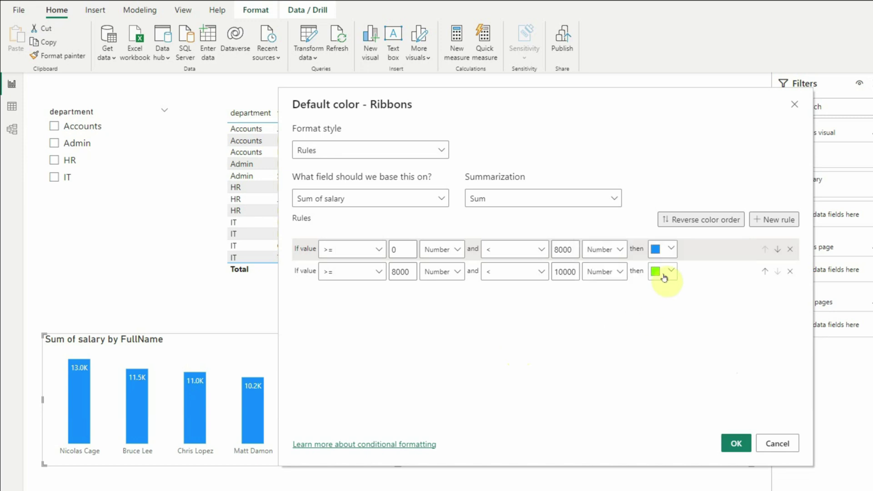
# Add a third color rule for salary values >= 10000 as Number, with the upper limit left at Max
pyautogui.click(779, 219)
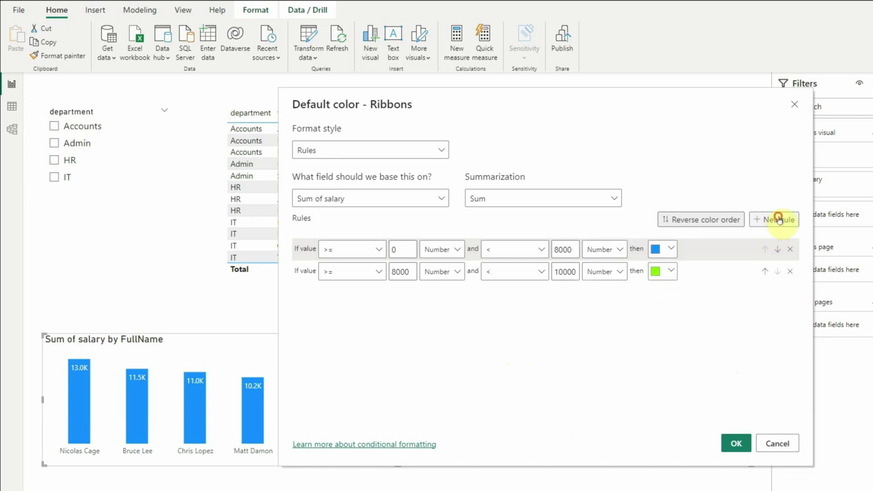
pyautogui.click(401, 295)
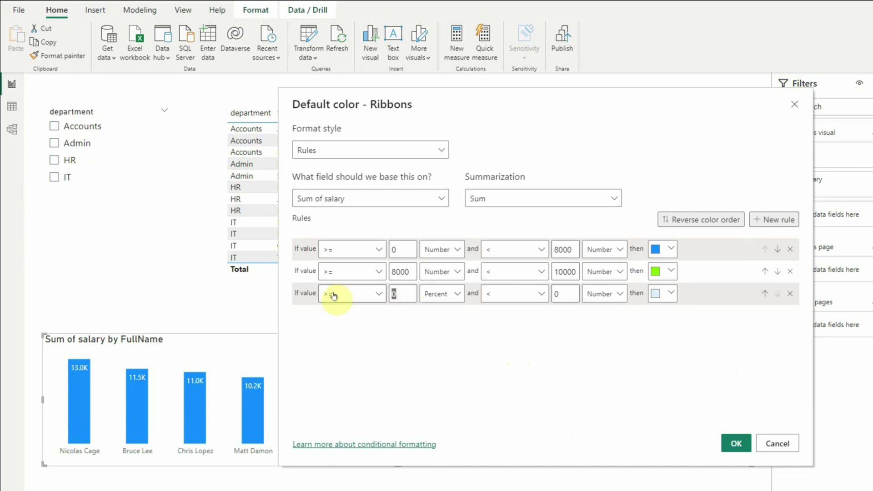
pyautogui.write('10000')
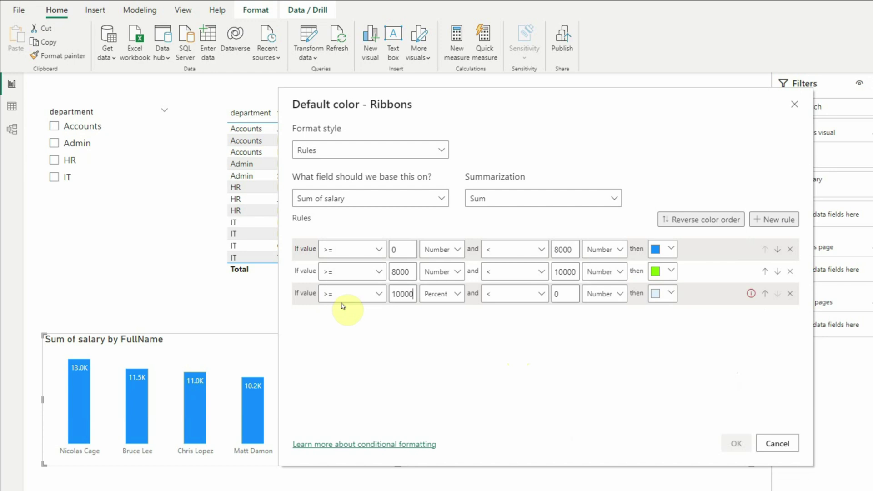
pyautogui.click(445, 296)
pyautogui.click(442, 312)
pyautogui.click(561, 294)
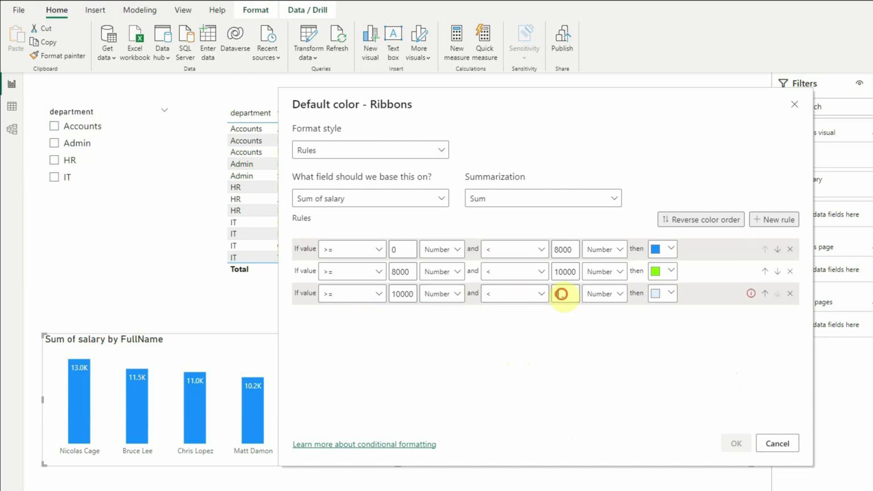
pyautogui.press('BackSpace')
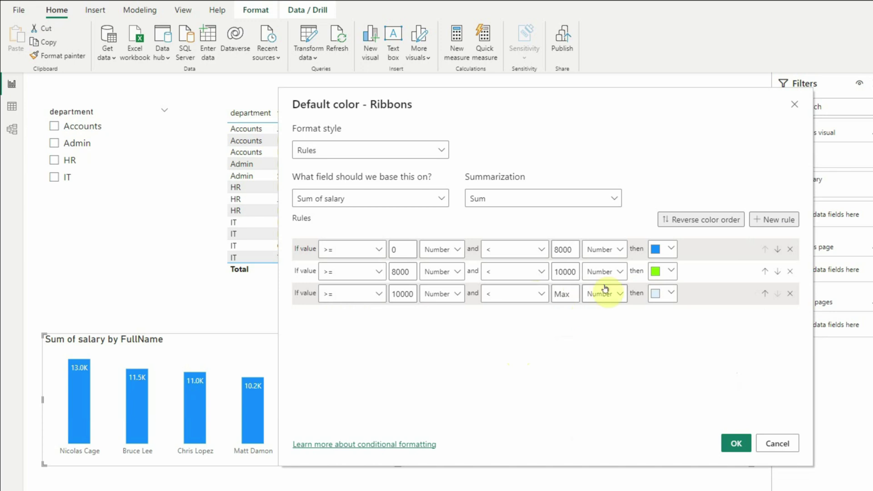
# Give the 10000 to Max rule the custom orange color #FF9100 and apply the rules to the ribbon chart
pyautogui.click(659, 291)
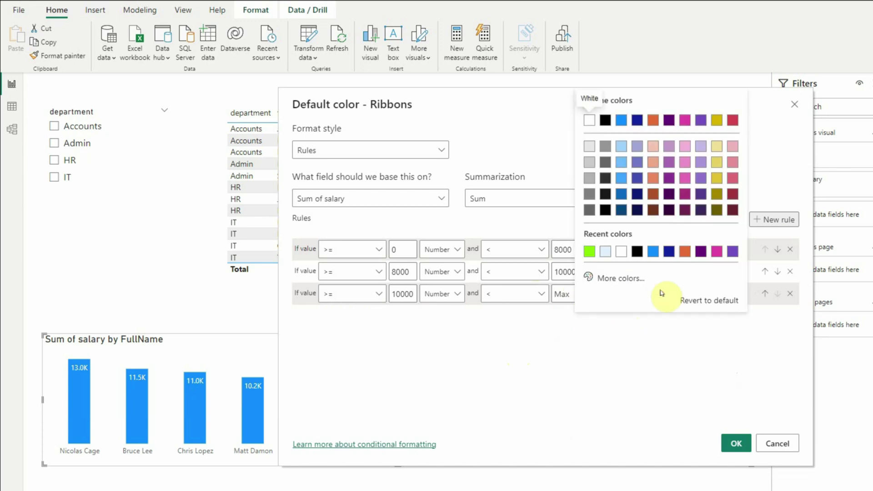
pyautogui.click(632, 279)
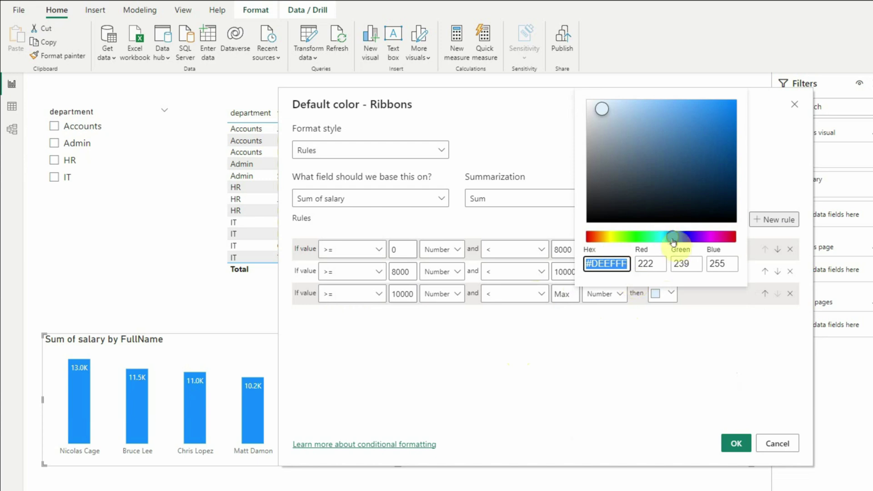
pyautogui.moveTo(664, 237); pyautogui.dragTo(604, 240)
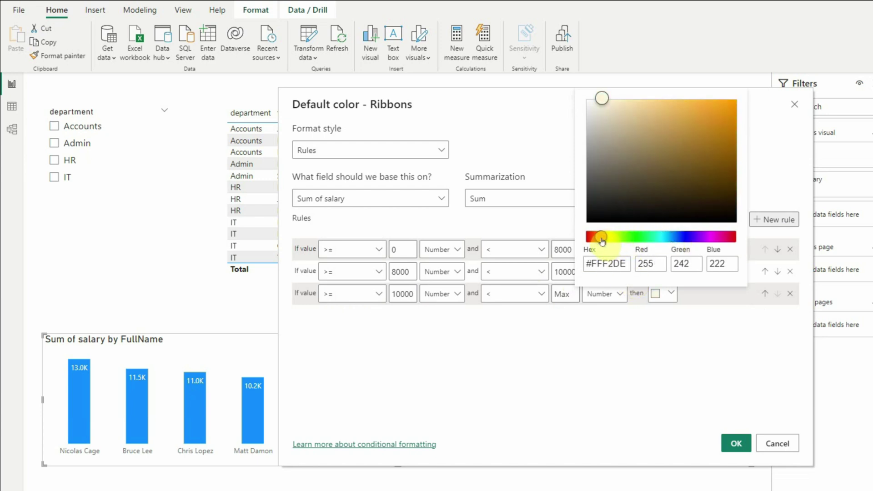
pyautogui.moveTo(700, 111); pyautogui.dragTo(743, 100)
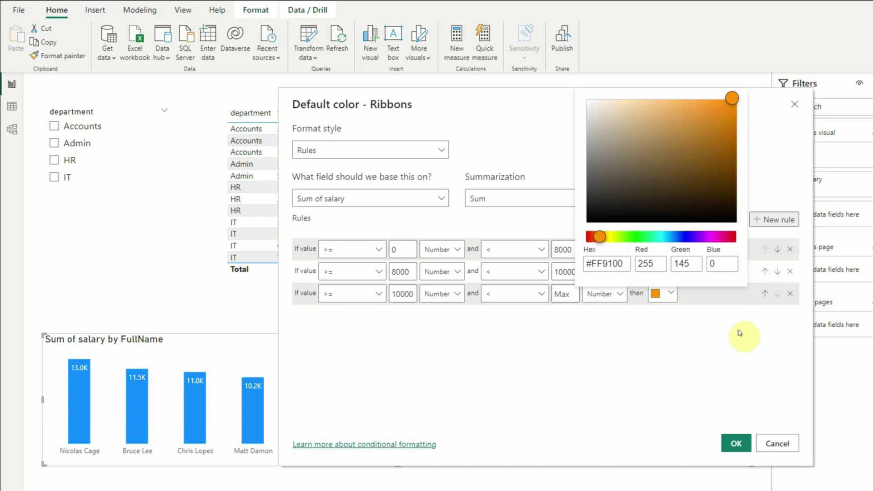
pyautogui.click(613, 337)
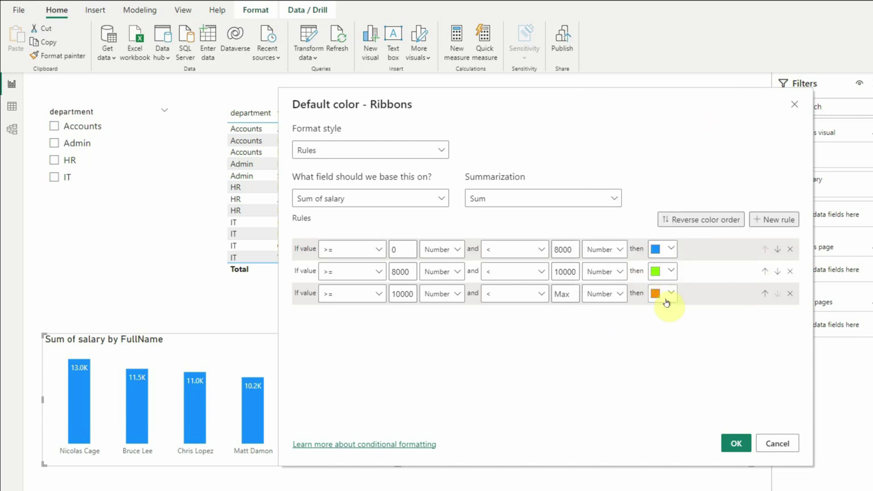
pyautogui.click(730, 444)
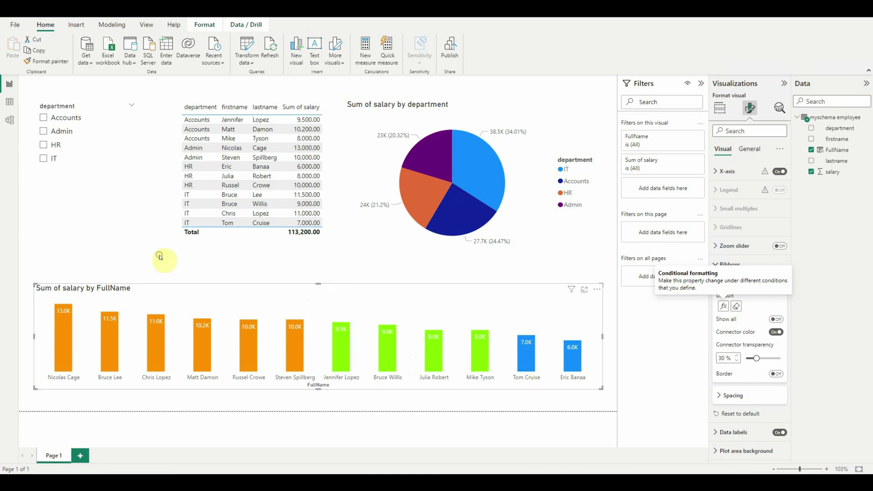
# Deselect the ribbon chart and set the report page's canvas background color to black
pyautogui.click(118, 241)
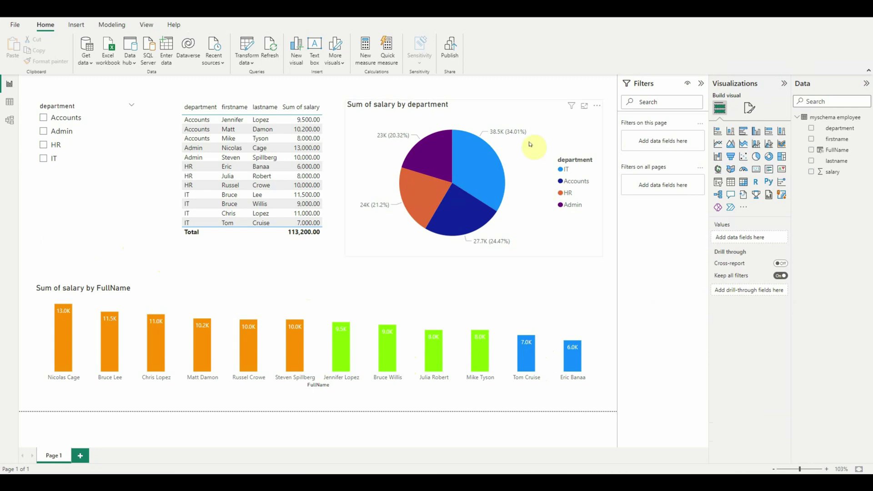
pyautogui.click(83, 241)
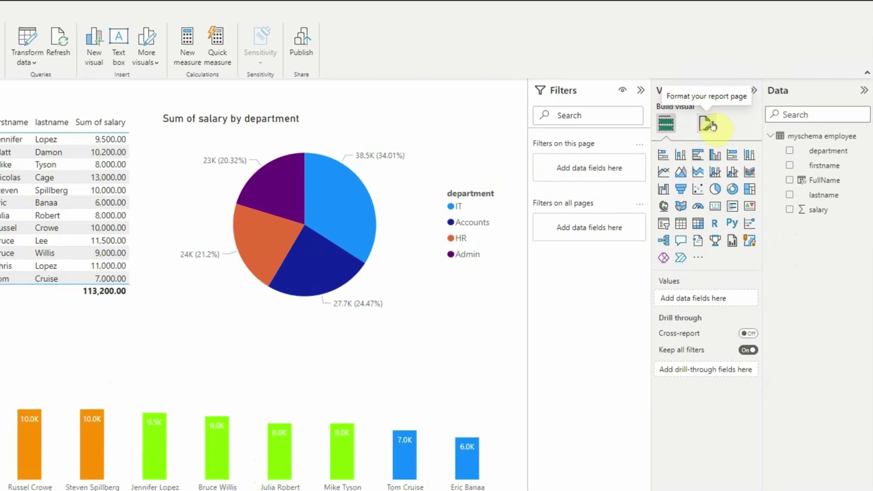
pyautogui.click(705, 126)
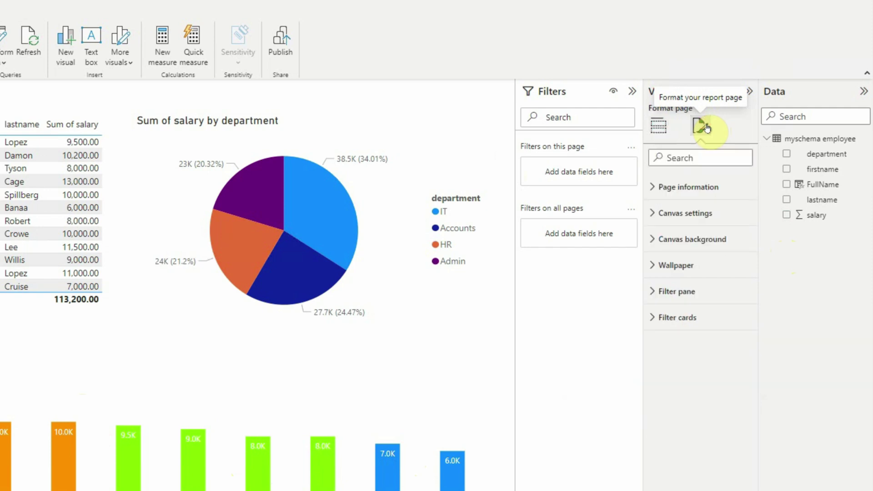
pyautogui.click(652, 240)
pyautogui.click(678, 278)
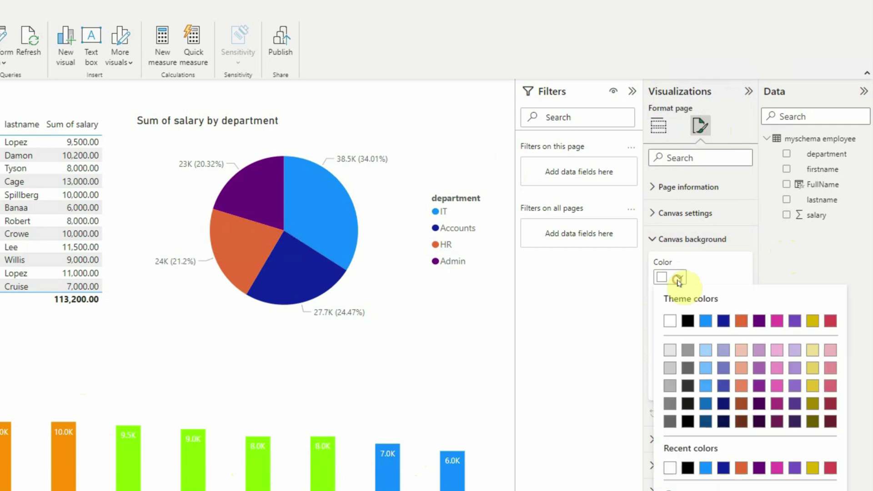
pyautogui.click(688, 321)
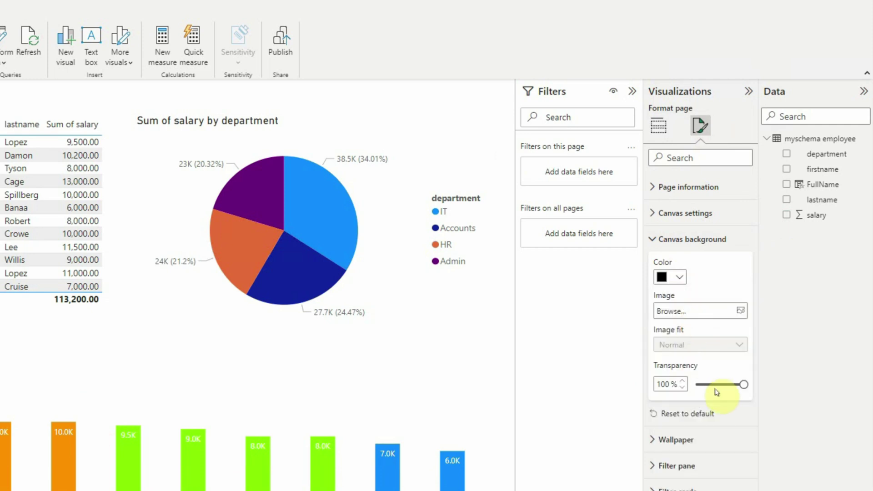
# Set the page's canvas background transparency to 0%
pyautogui.moveTo(743, 385); pyautogui.dragTo(694, 384)
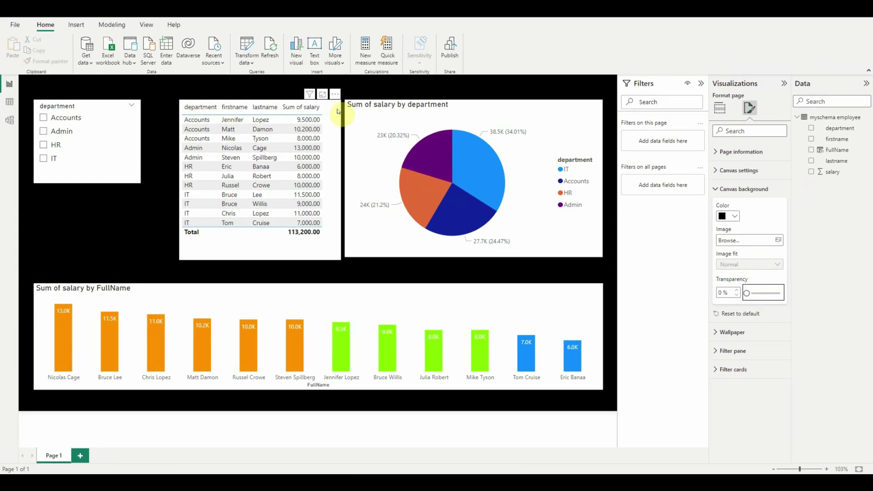
# Move the salary table slightly left, away from the pie chart, and extend the ribbon chart's upper edge upward
pyautogui.moveTo(337, 104); pyautogui.dragTo(319, 111)
pyautogui.moveTo(362, 283); pyautogui.dragTo(362, 265)
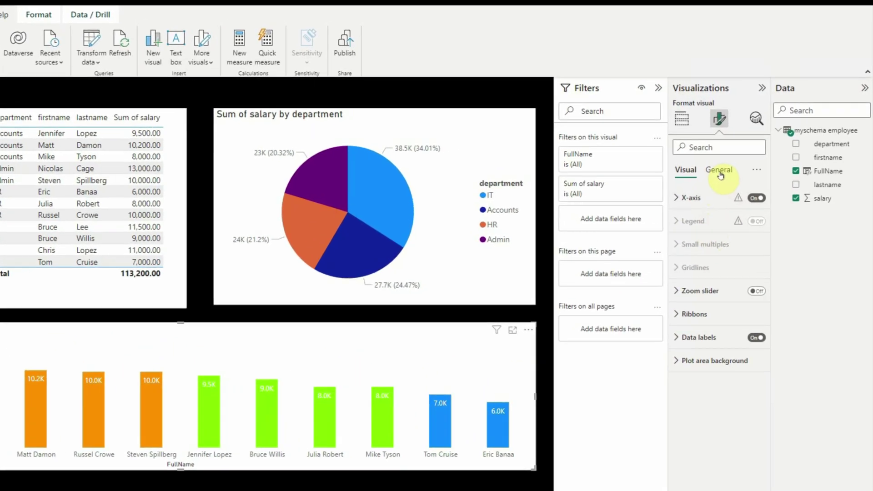
# Change the ribbon chart's title text to "Employees by Salary"
pyautogui.click(748, 149)
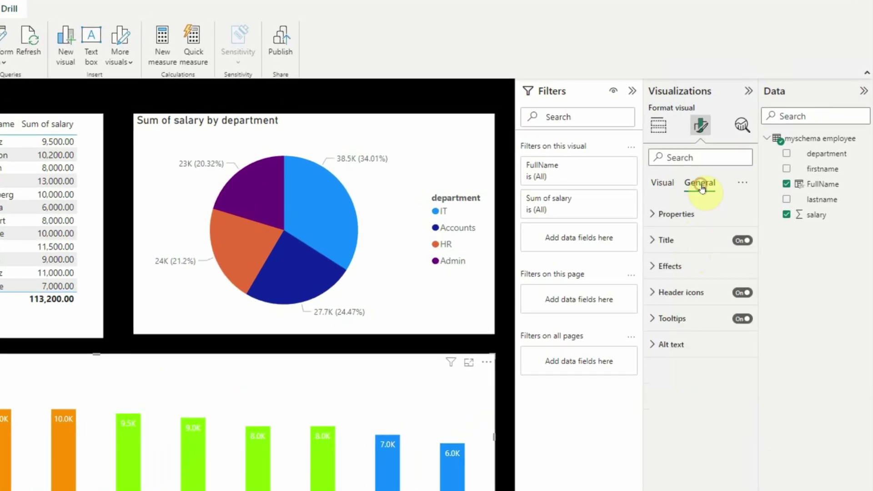
pyautogui.click(651, 242)
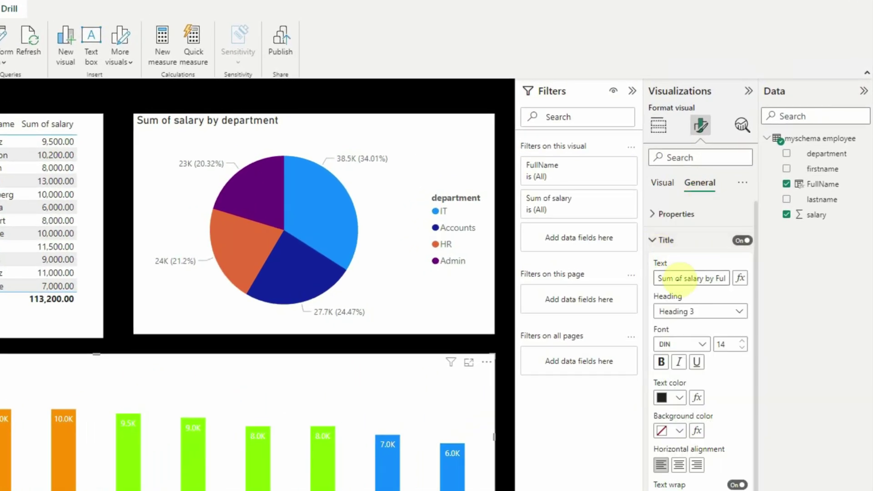
pyautogui.click(675, 278)
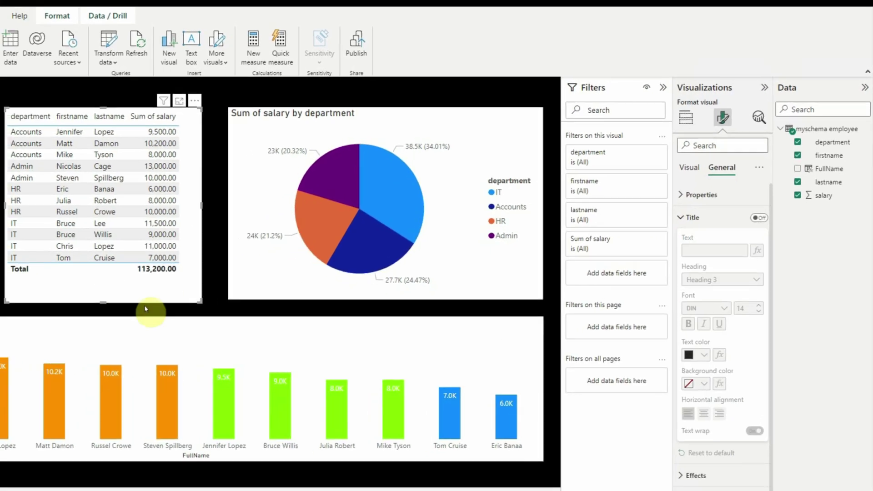
pyautogui.click(149, 99)
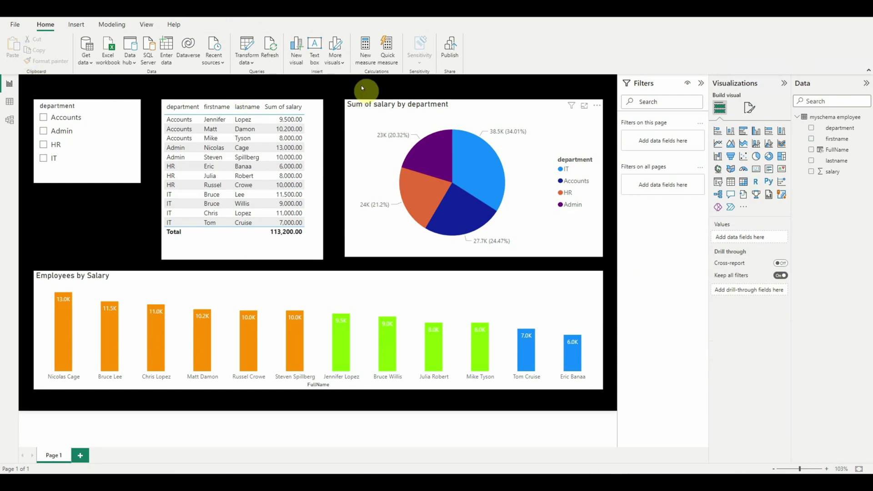
# Insert a text box and place it as a narrow banner across the full page width above the other visuals
pyautogui.click(311, 51)
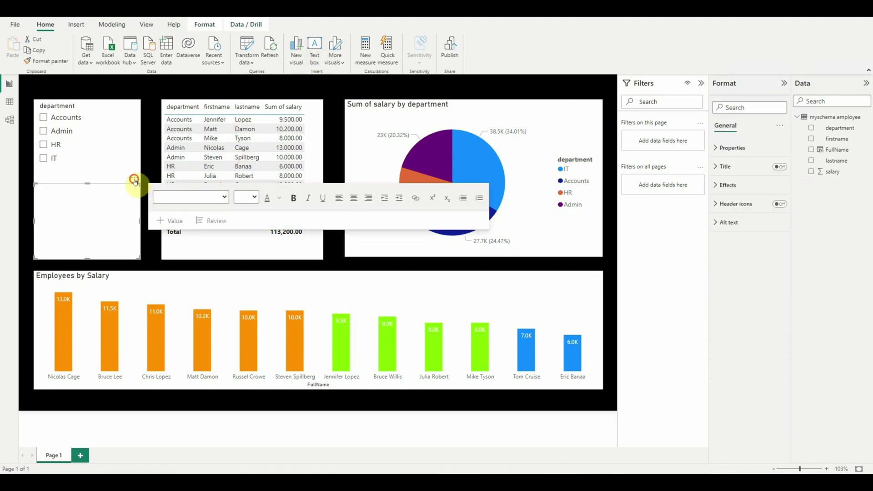
pyautogui.moveTo(134, 180); pyautogui.dragTo(624, 113)
pyautogui.moveTo(318, 146); pyautogui.dragTo(318, 94)
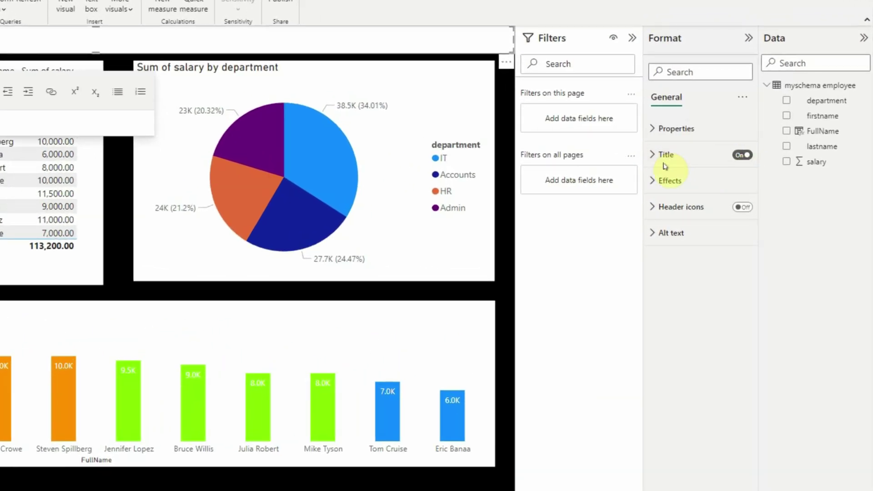
# Turn on the text box's title with the text "Employee Salary Data" and set its heading level to Heading 5
pyautogui.click(718, 154)
pyautogui.click(677, 193)
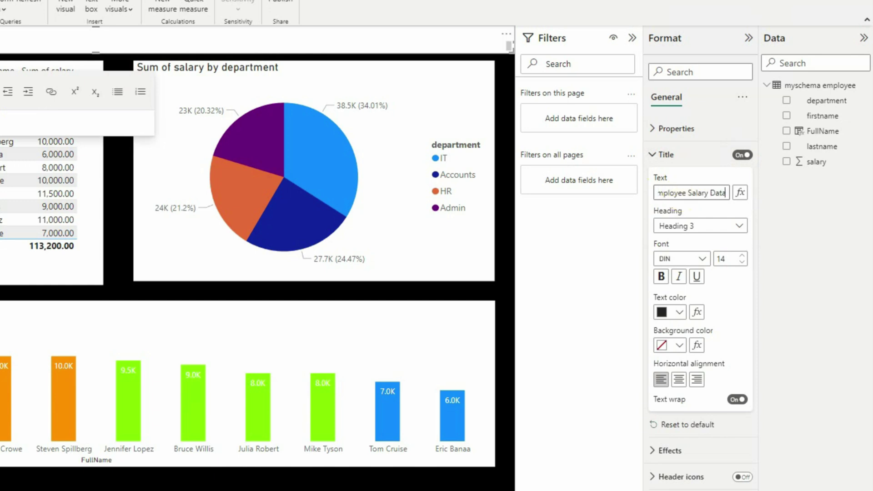
pyautogui.click(732, 226)
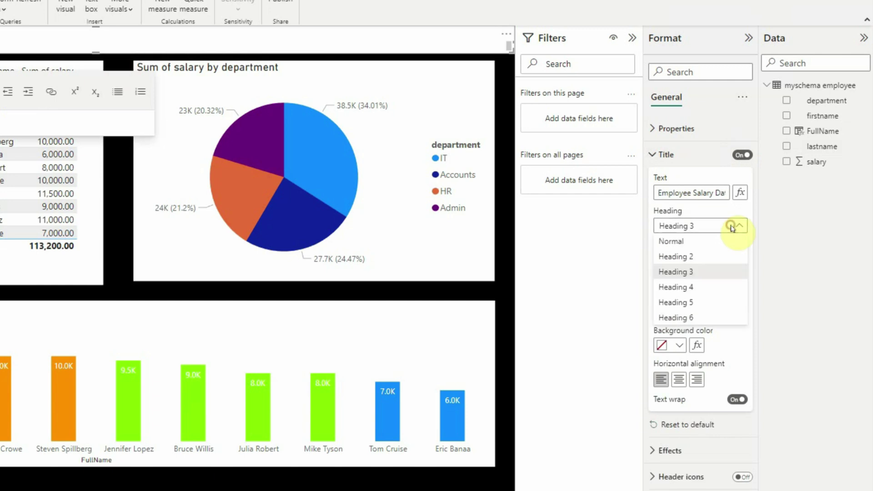
pyautogui.click(696, 302)
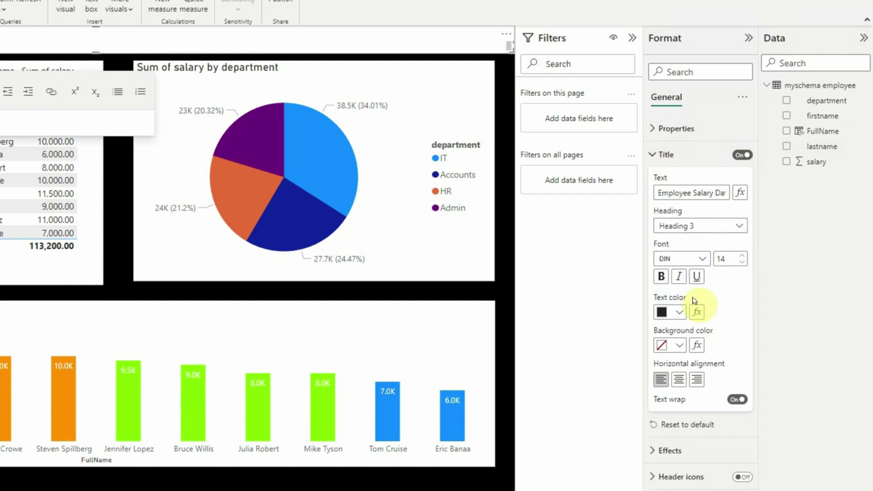
# Set the banner title's font to Segoe UI Bold and its text color to white
pyautogui.click(700, 261)
pyautogui.scroll(-3, 683, 364)
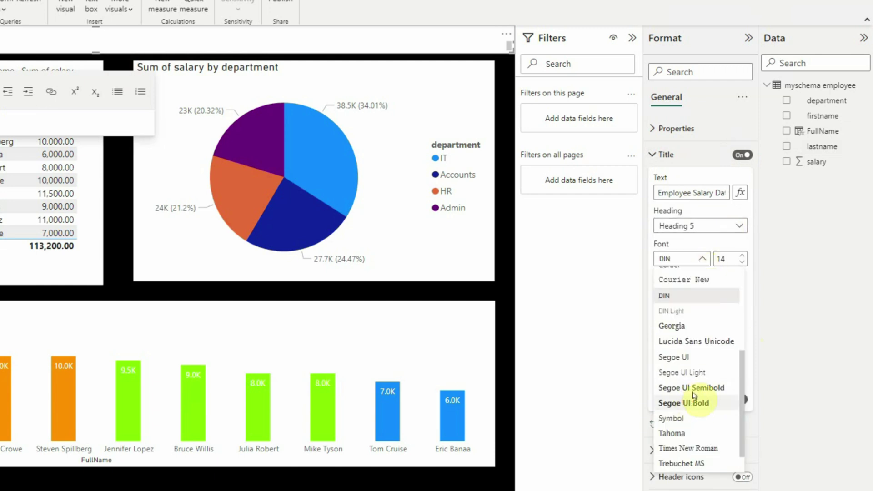
pyautogui.click(695, 401)
pyautogui.click(678, 312)
pyautogui.click(669, 357)
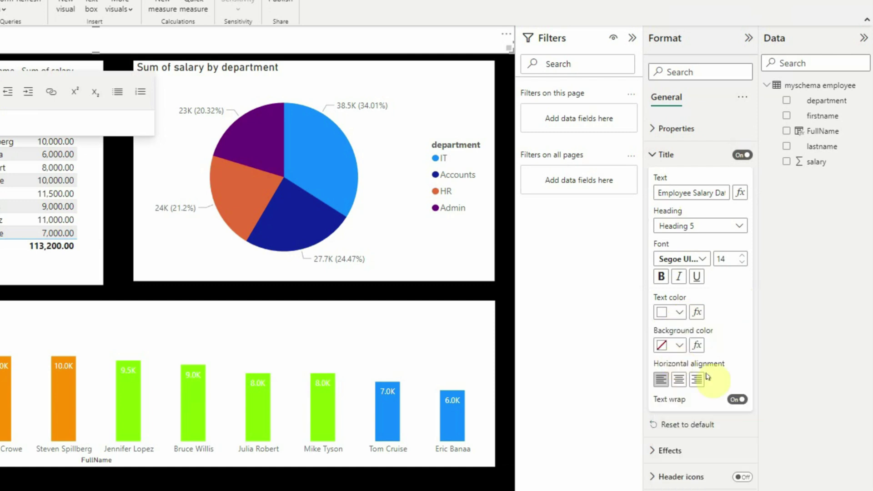
# Set the banner title's background color to No Fill and the text box's background transparency to 100%
pyautogui.click(679, 345)
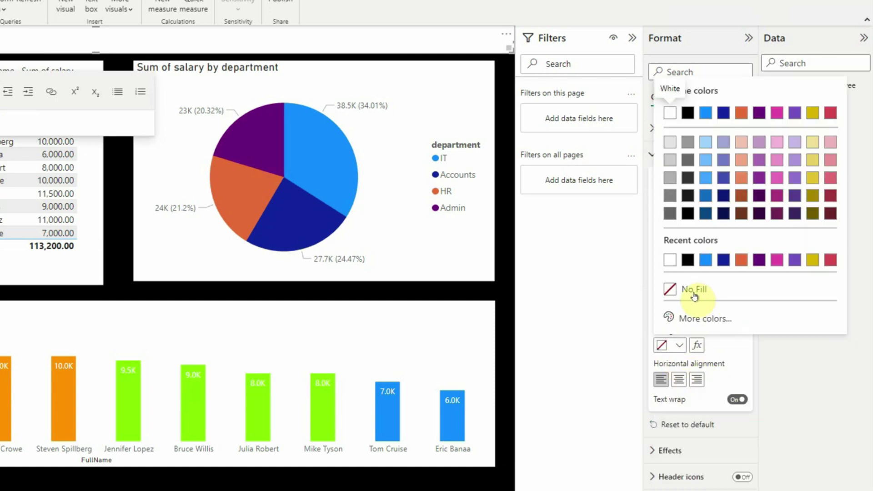
pyautogui.click(694, 291)
pyautogui.click(655, 155)
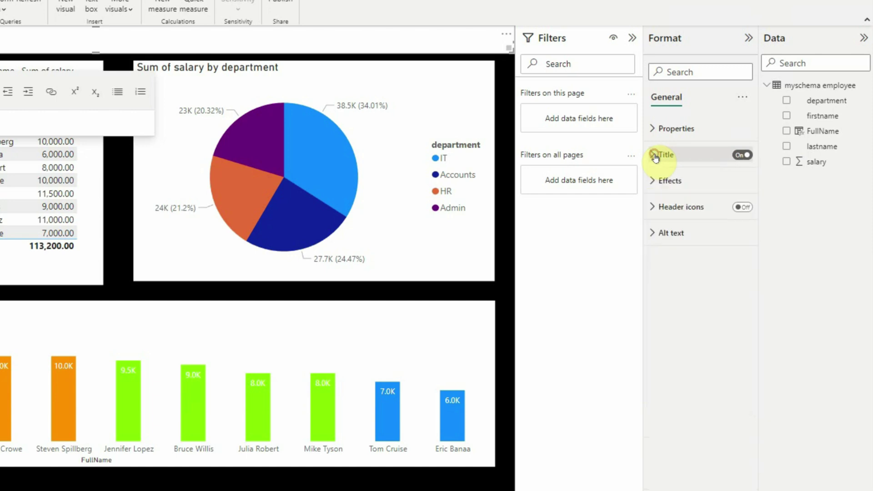
pyautogui.click(654, 186)
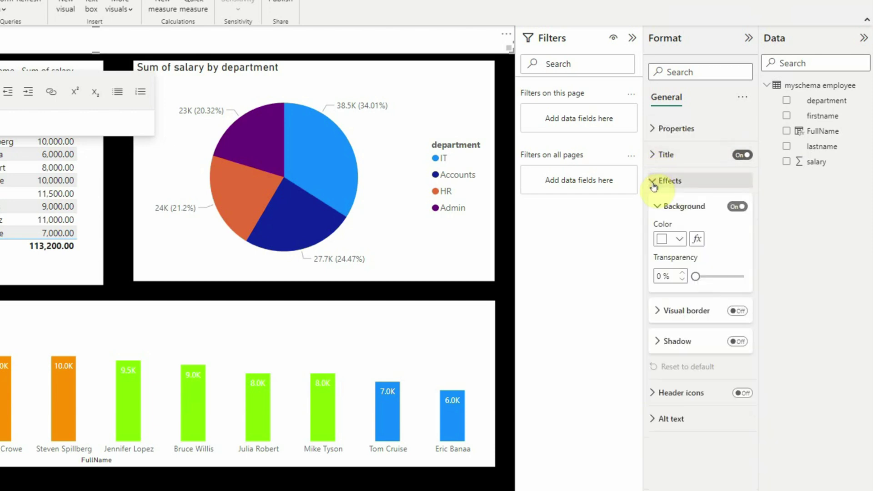
pyautogui.moveTo(695, 276); pyautogui.dragTo(743, 283)
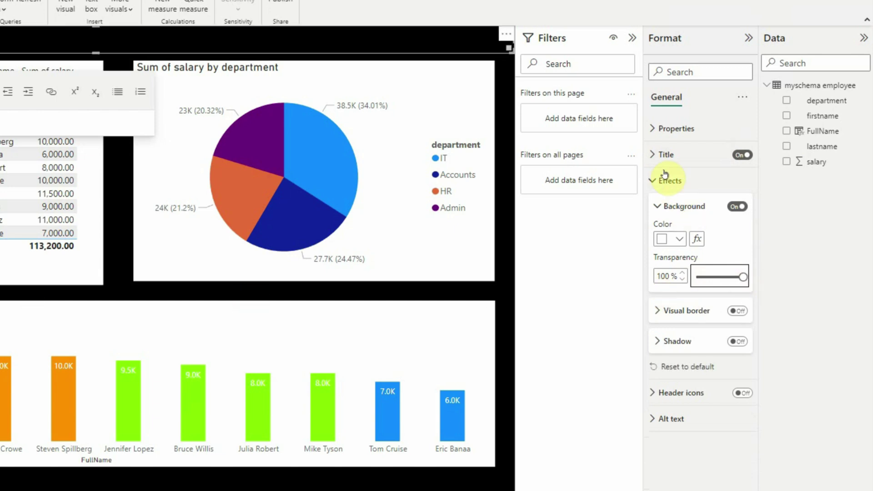
# Center the banner title horizontally, raise its font size to 17, and deselect the text box
pyautogui.click(655, 154)
pyautogui.click(679, 379)
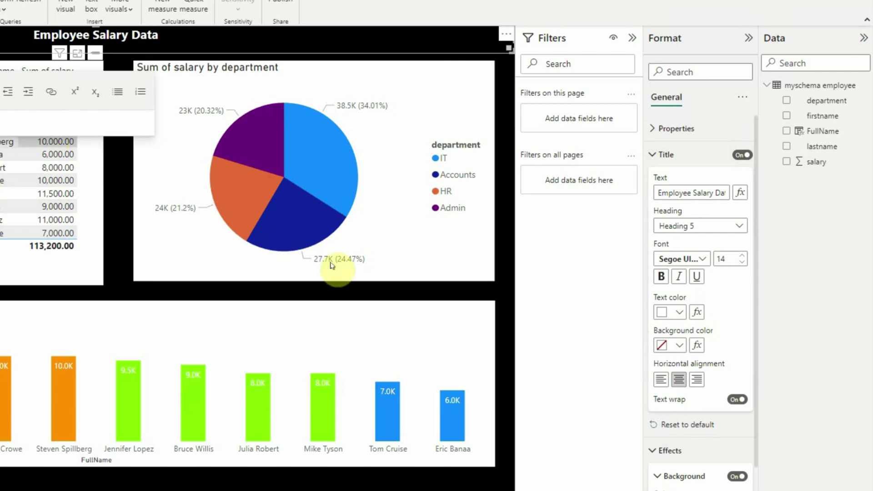
pyautogui.click(742, 257)
pyautogui.click(742, 256)
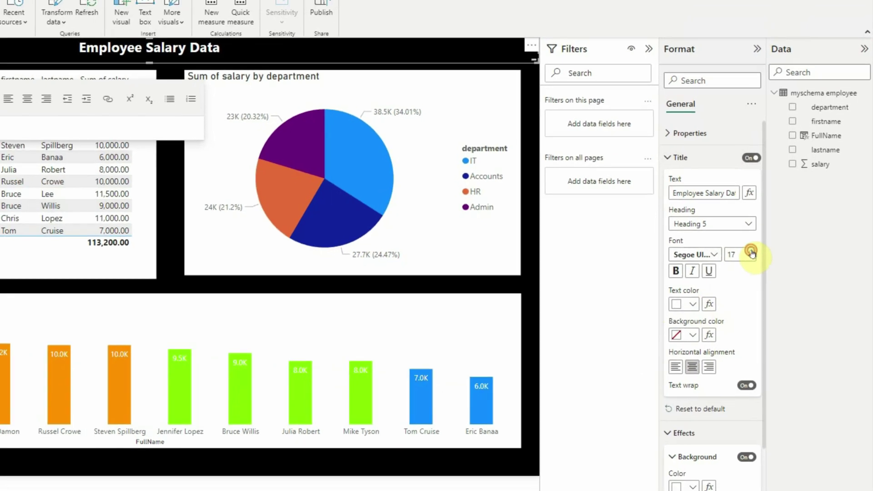
pyautogui.click(27, 241)
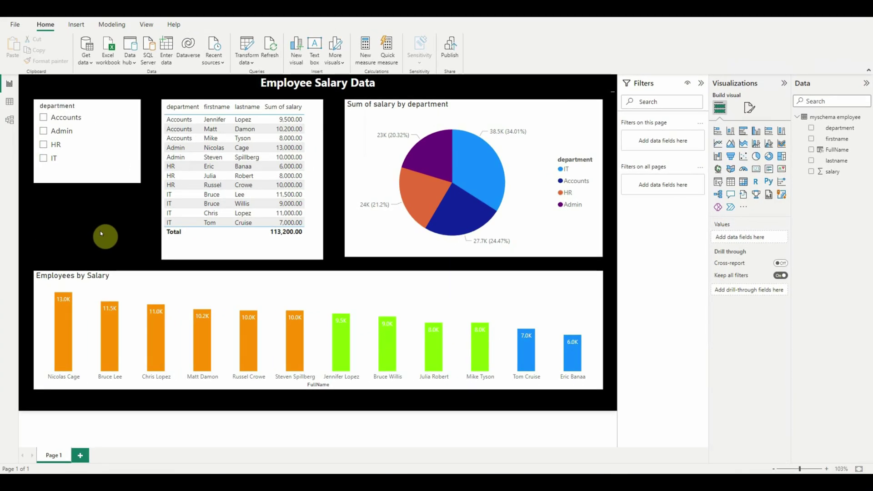